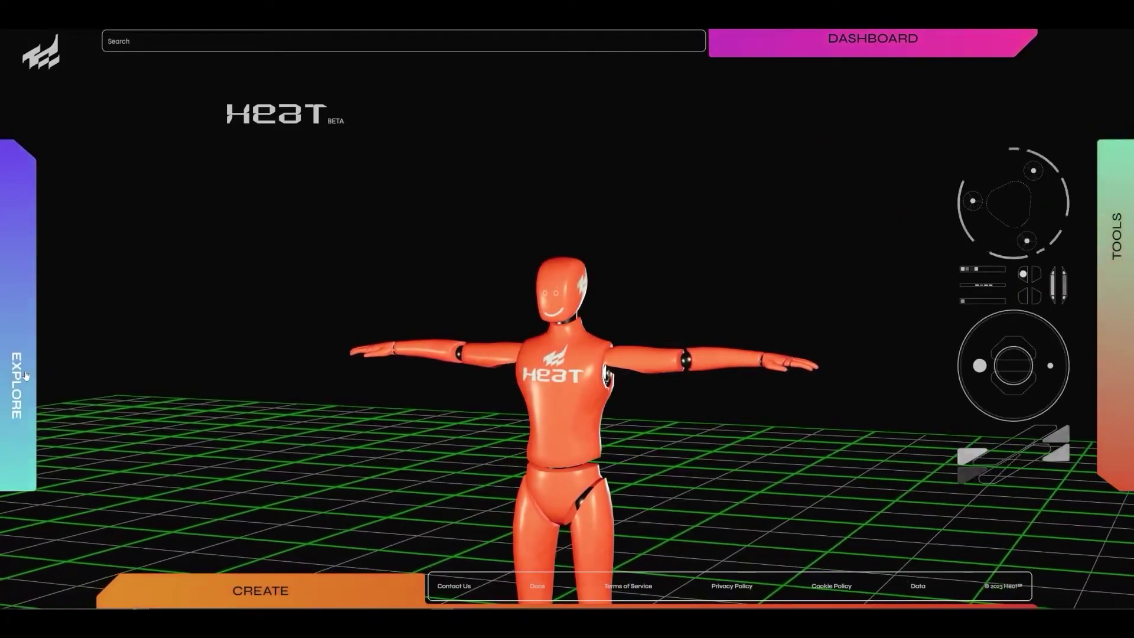
- Browse the listed movements in HEAT's Explore section
left_click(27, 374)
scroll(687, 391, "down", 8)
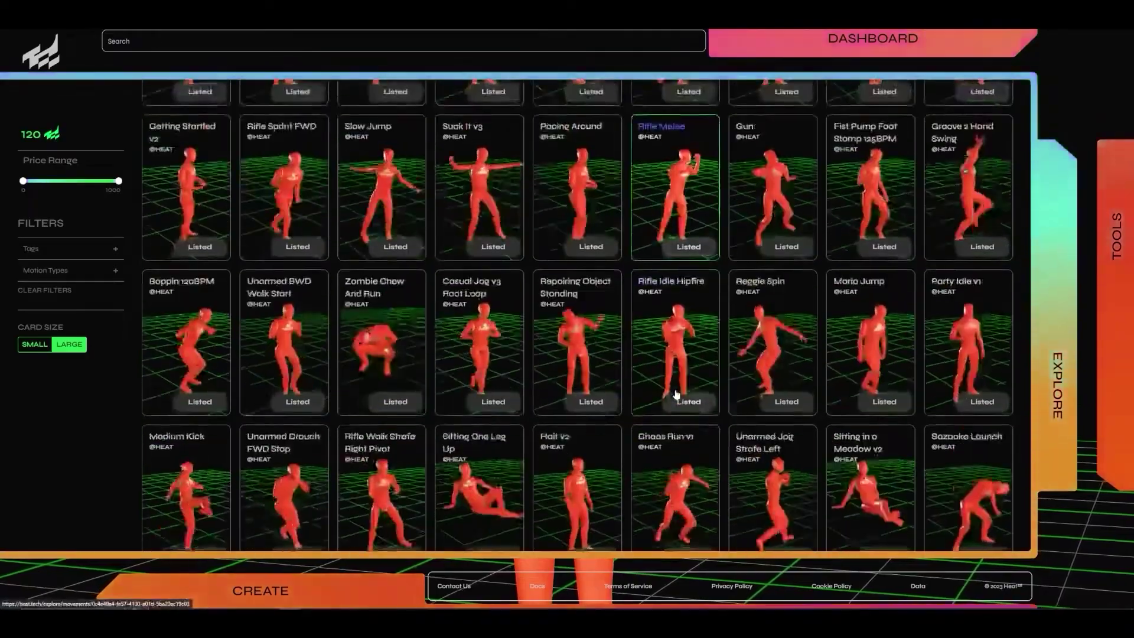
scroll(688, 390, "down", 5)
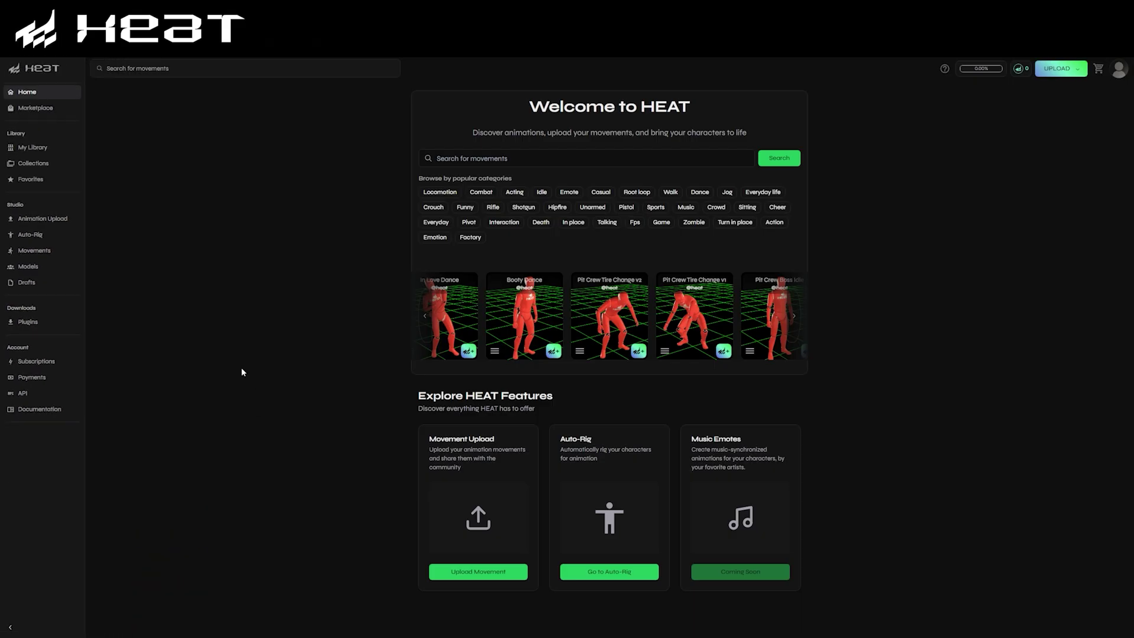
- Preview the We Will Rock You Chant movement in the marketplace and open the Plugins page
left_click(43, 109)
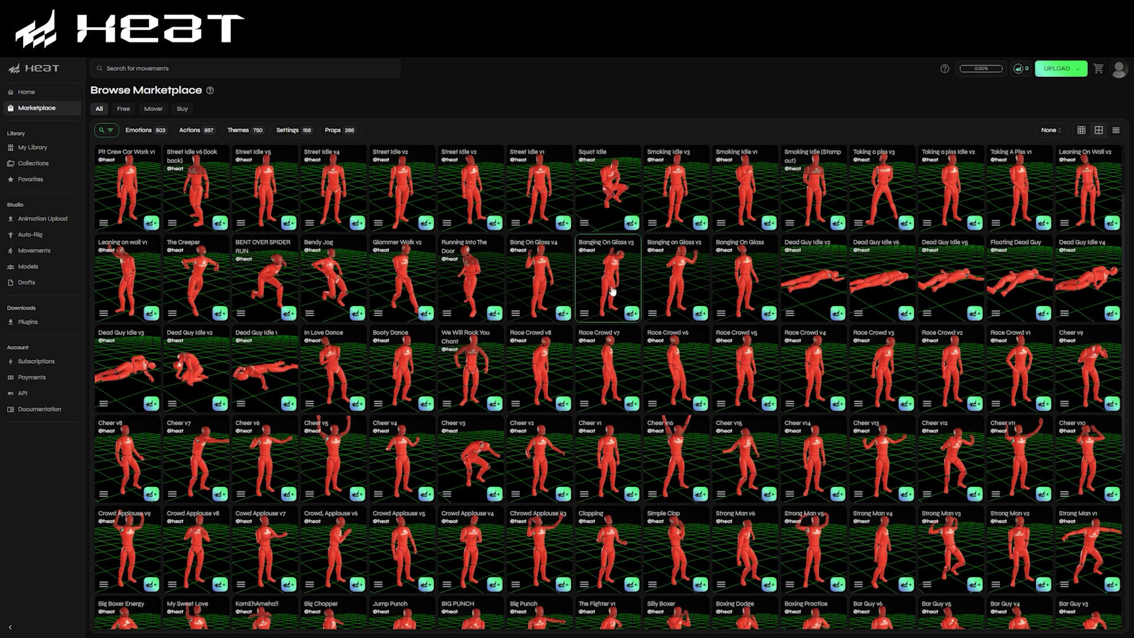
left_click(470, 359)
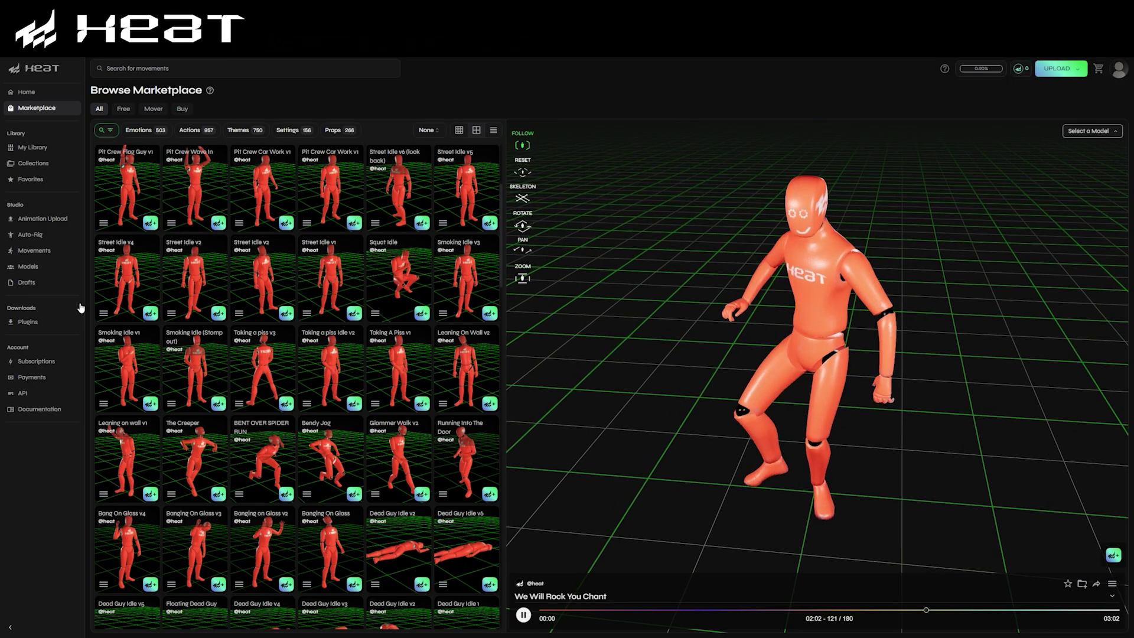
left_click(28, 323)
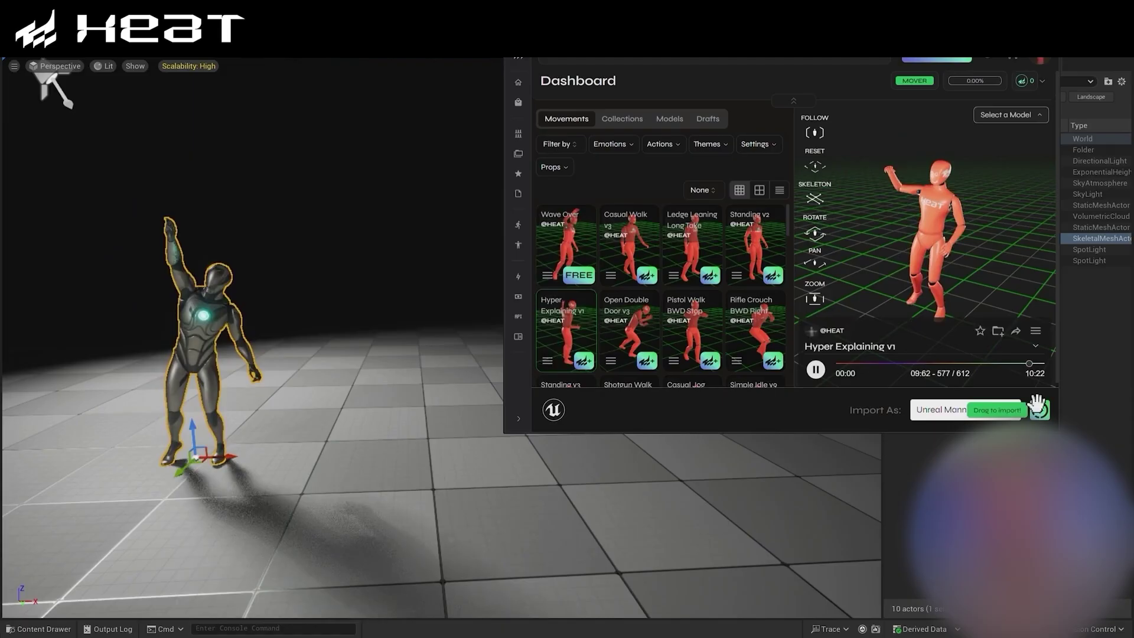
- Switch to Unreal Engine and import the Hyper Explaining v1 movement into the level as an Unreal Mannequin
left_click_drag(1027, 409, 407, 448)
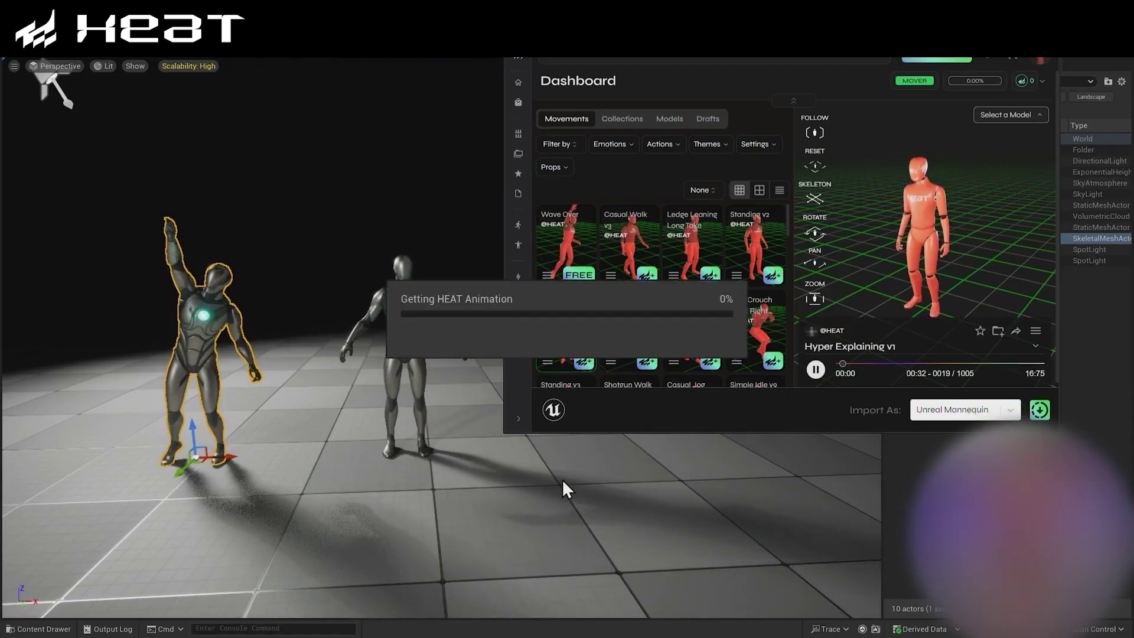
right_click_drag(653, 475, 607, 495)
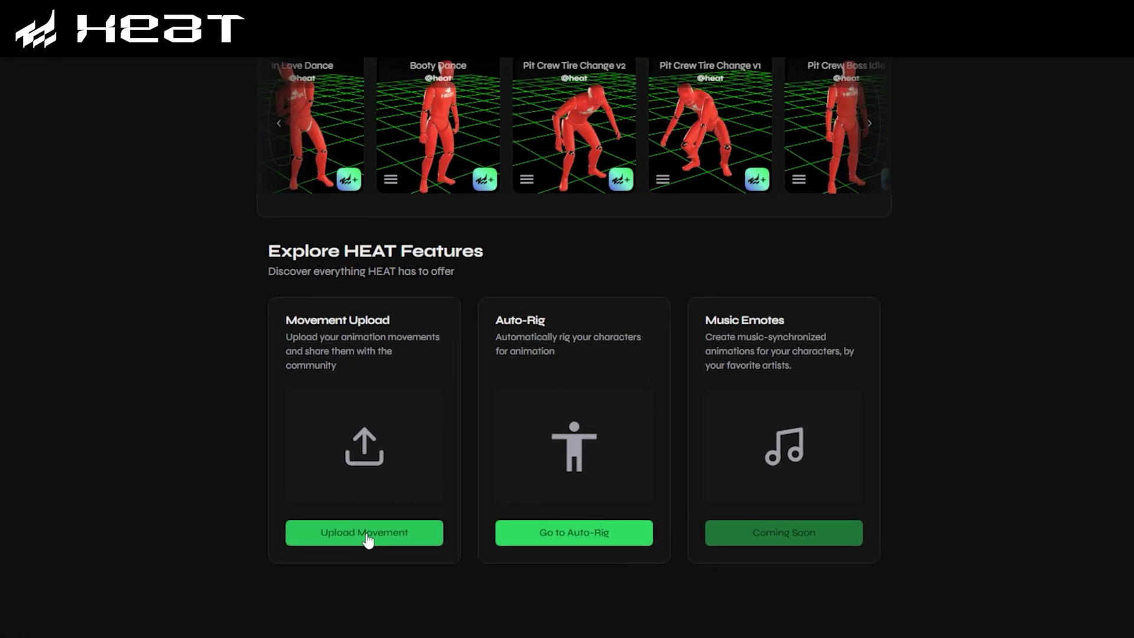
- Open HEAT's movement upload and examine the available retargeter settings
left_click(366, 534)
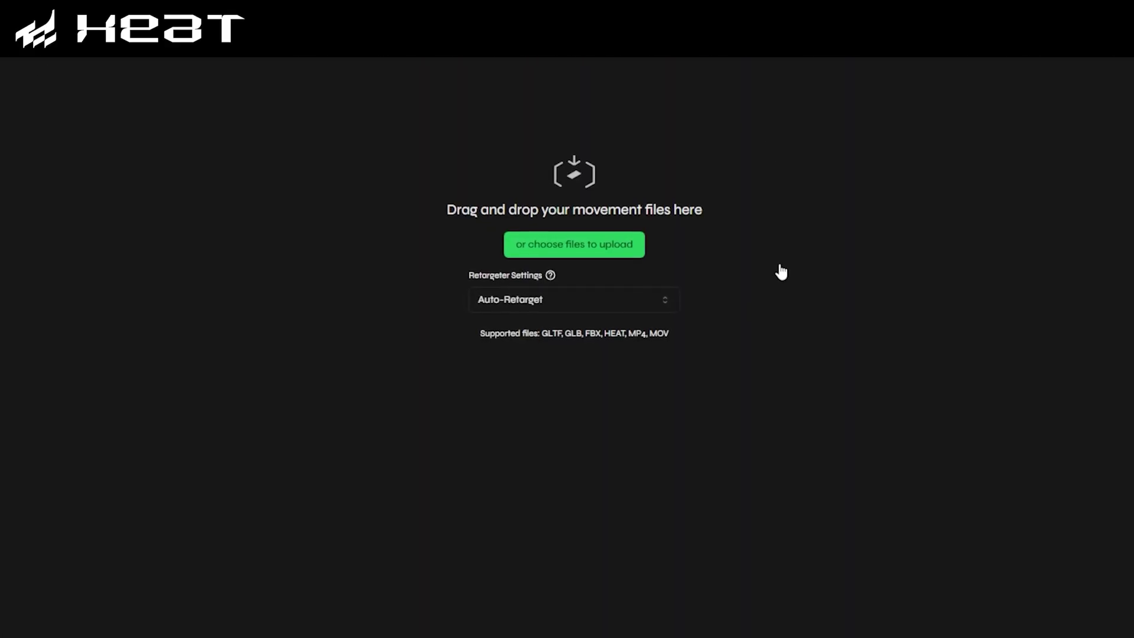
left_click(663, 304)
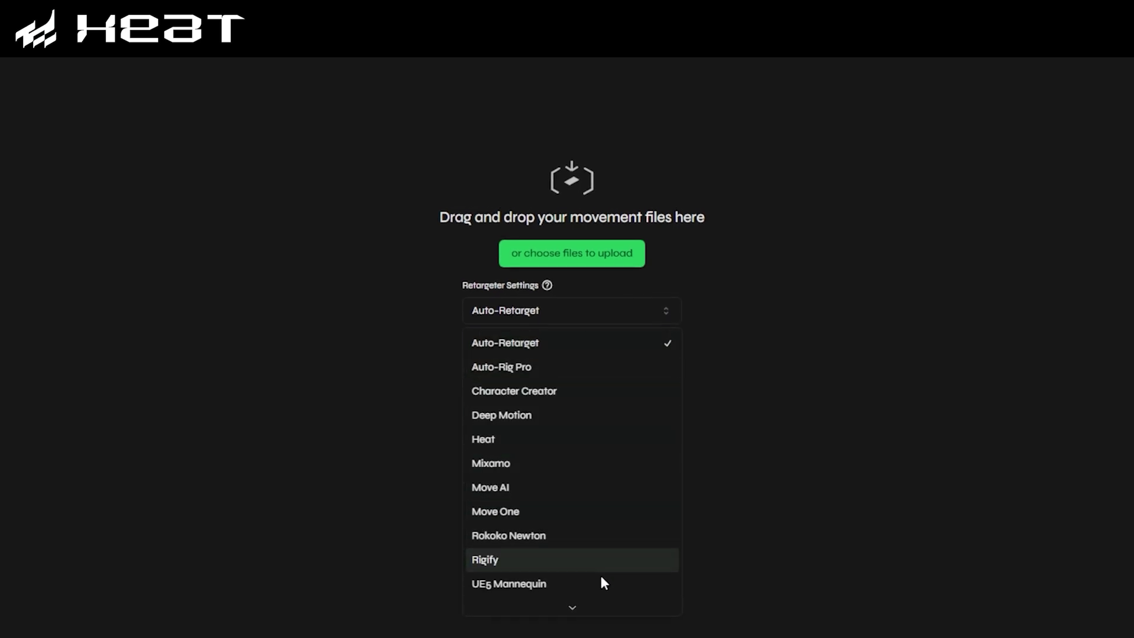
mouse_move(573, 610)
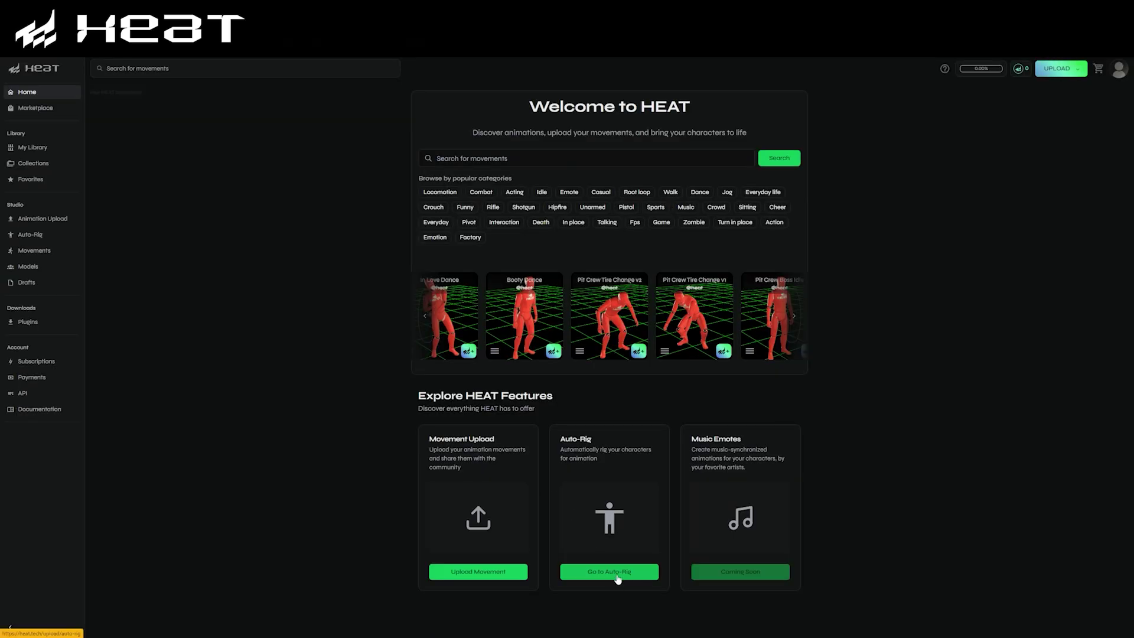
- Generate zombie models from a text prompt in HEAT Auto-Rig and select Model #2 for rigging
left_click(617, 576)
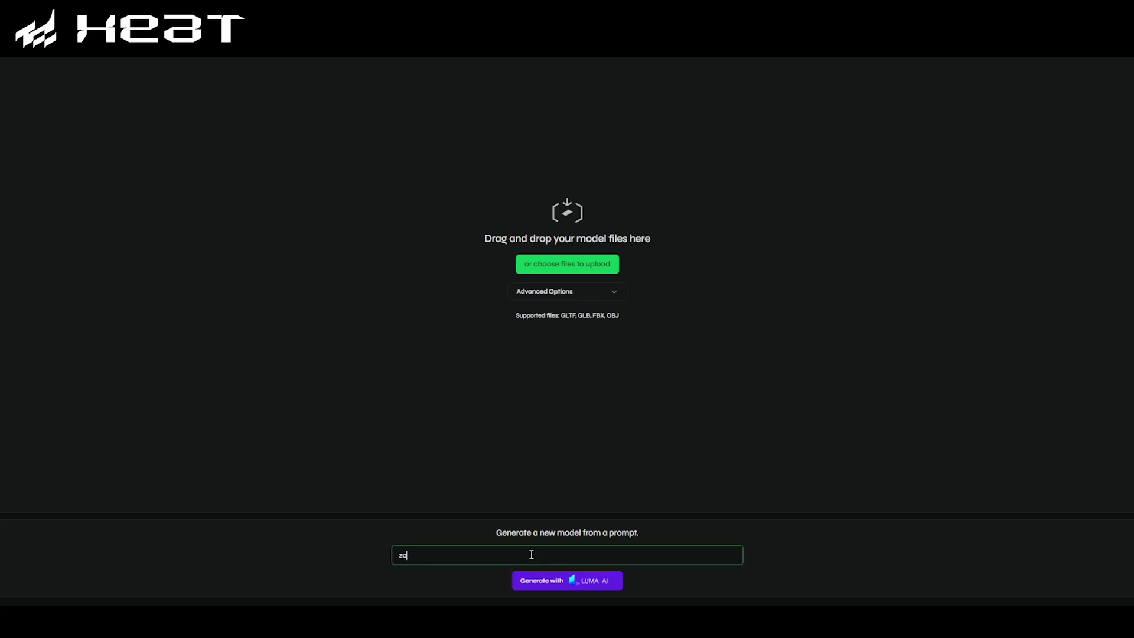
key("Return")
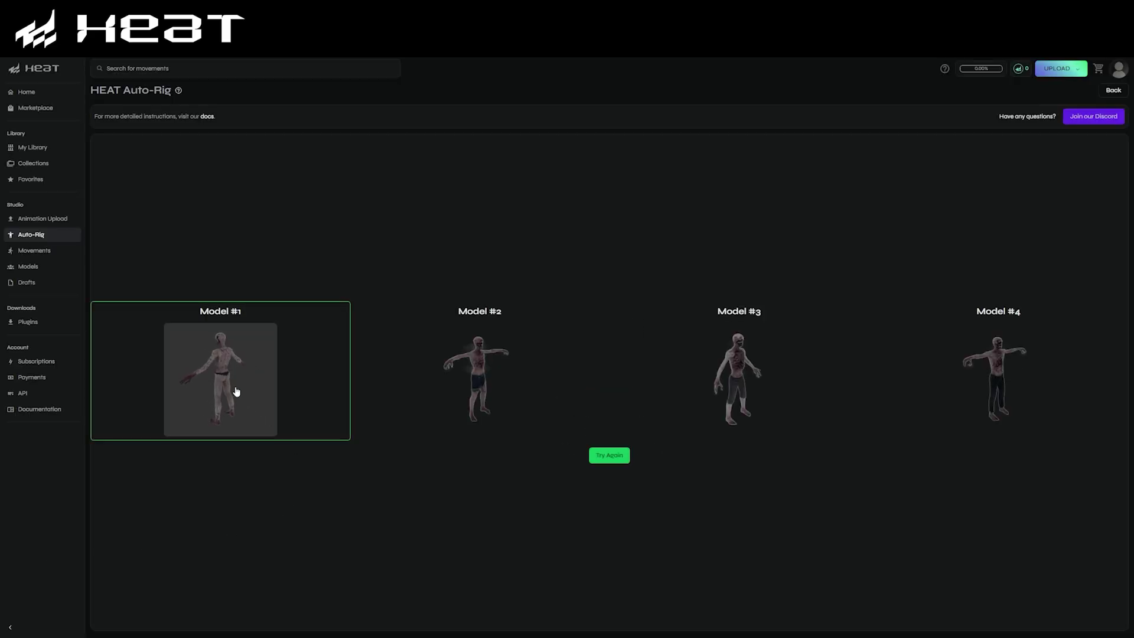
left_click(455, 384)
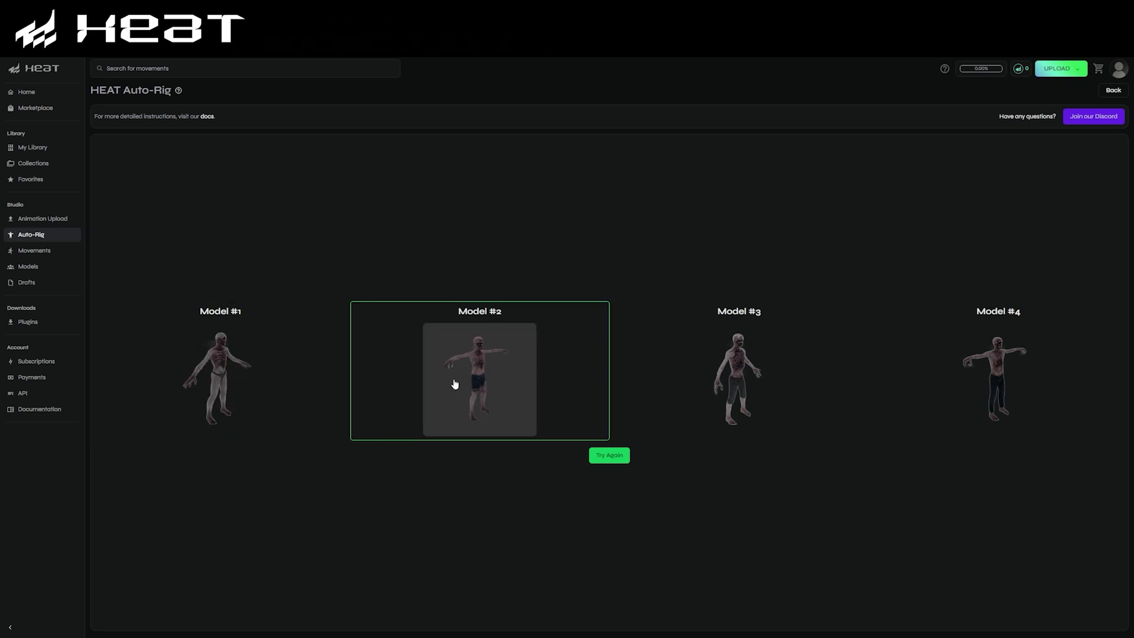
left_click(694, 384)
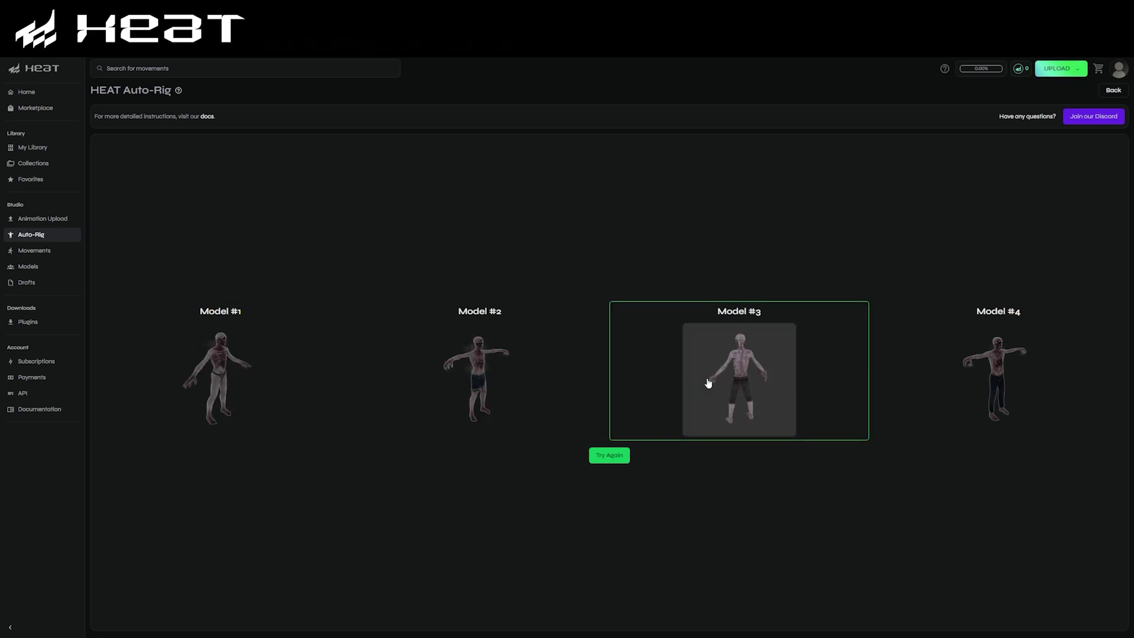
left_click(708, 383)
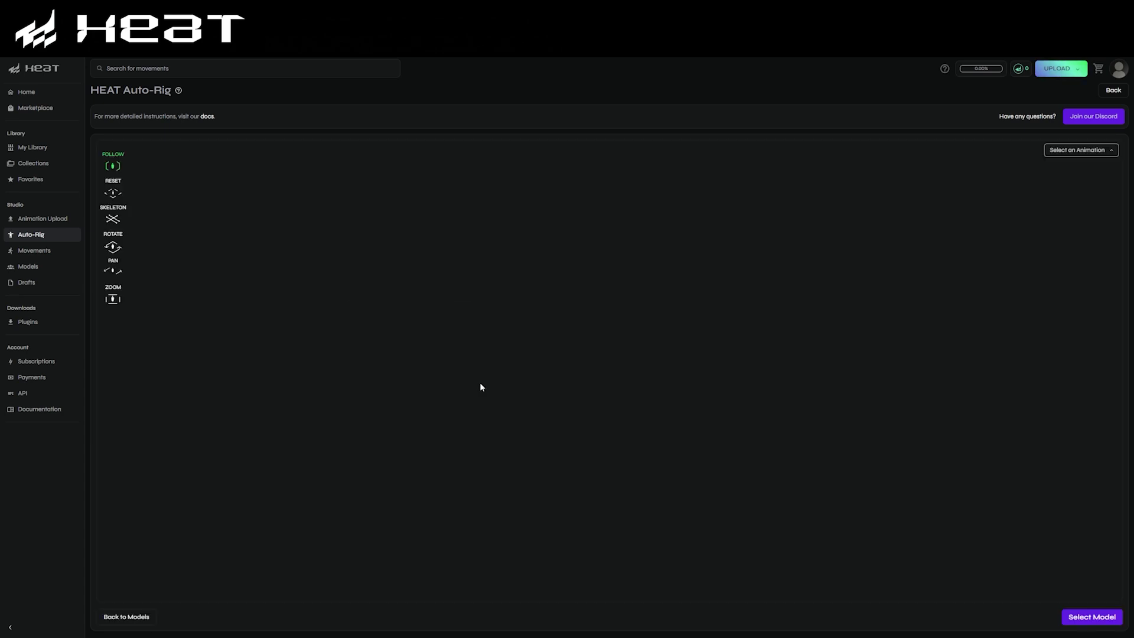
left_click(1093, 617)
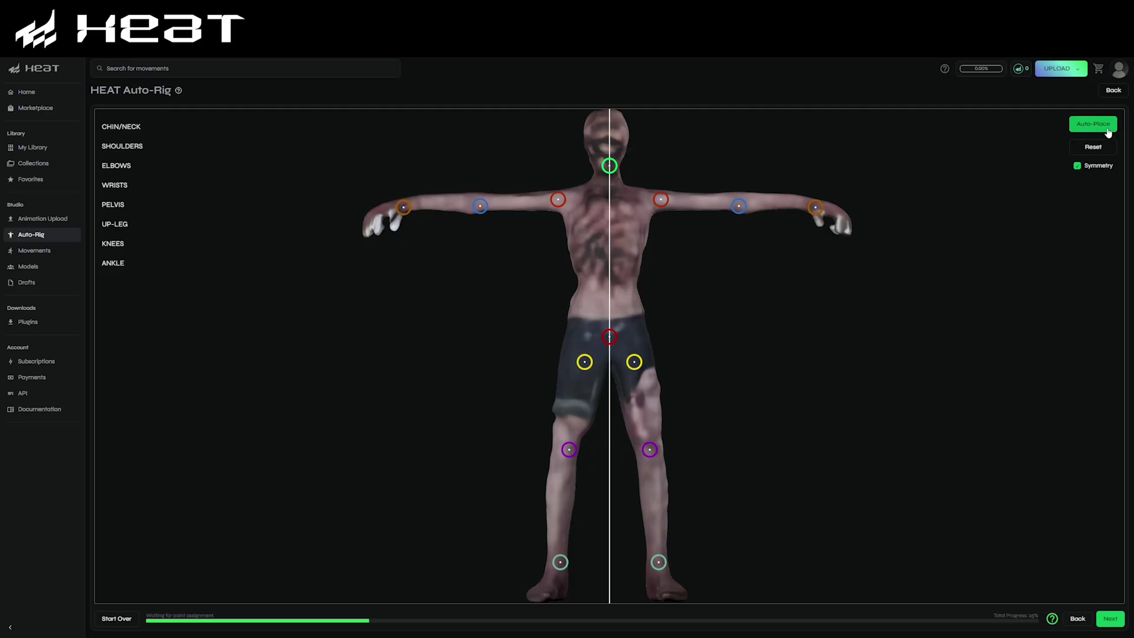
- Accept the zombie's auto-placed rig markers and joint positions, and proceed past the demo animation preview
left_click(1109, 620)
left_click_drag(641, 405, 703, 610)
scroll(703, 463, "down", 3)
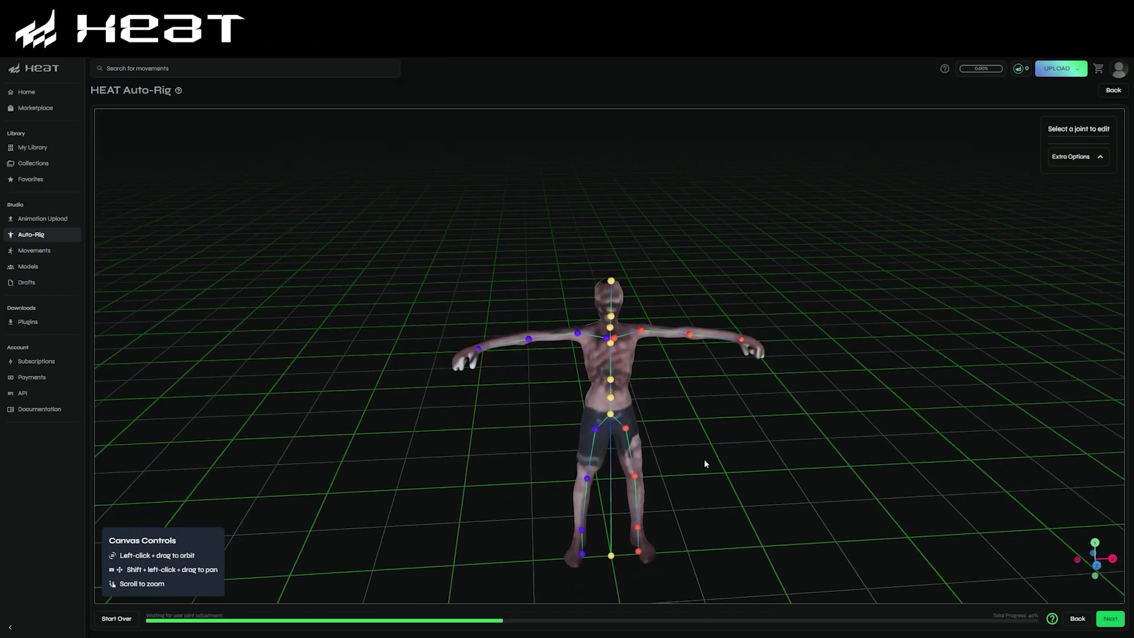
left_click(1109, 619)
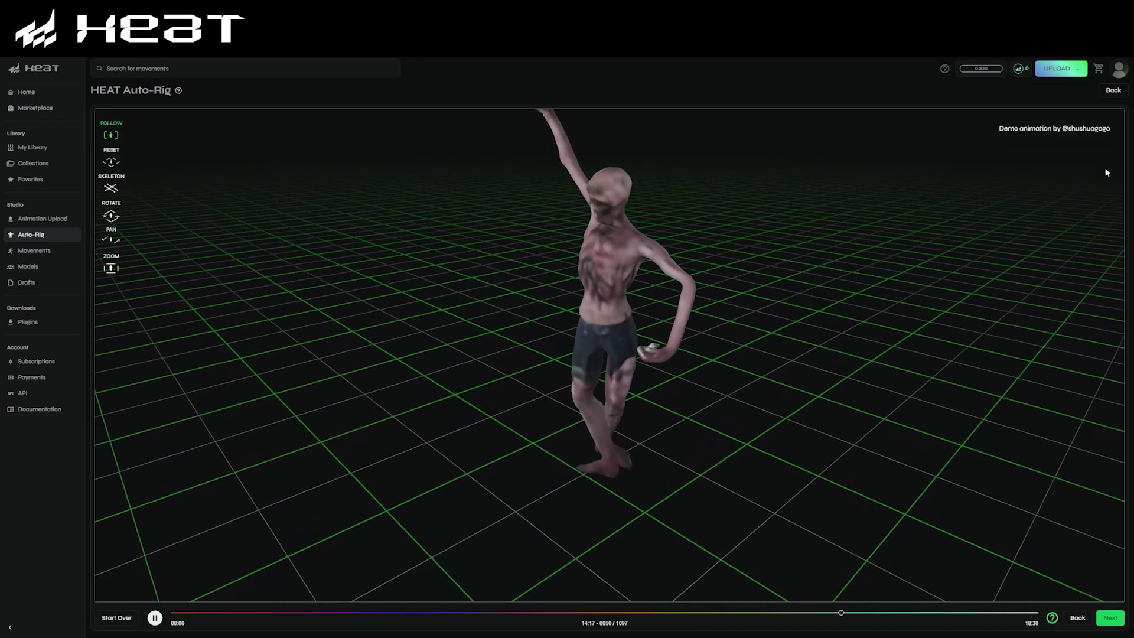
left_click(1110, 619)
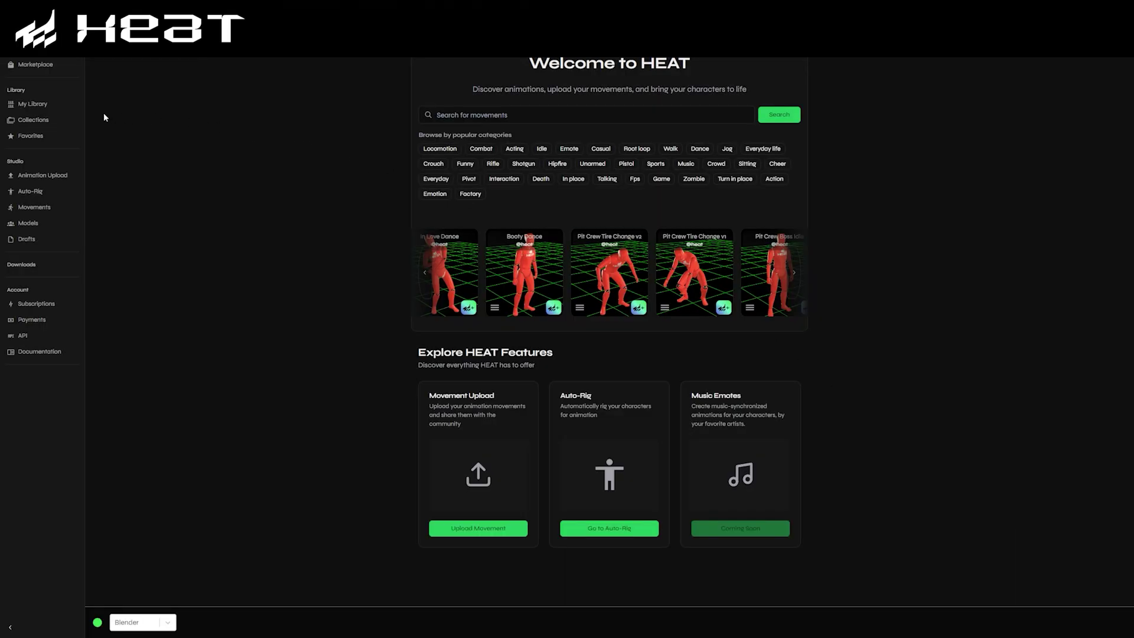
left_click(41, 108)
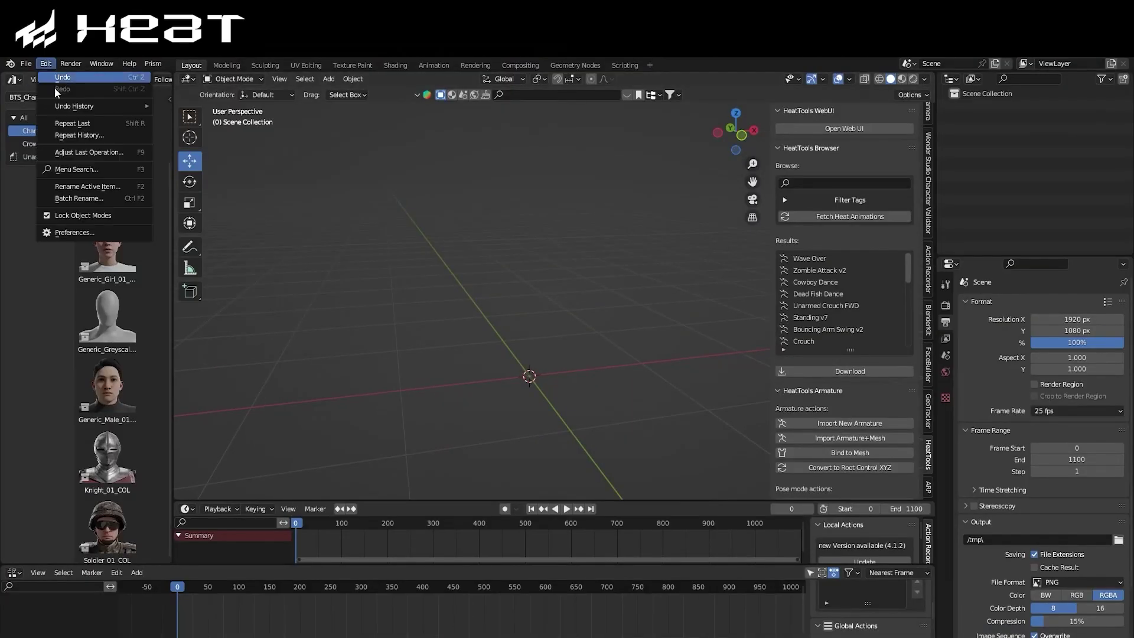
- In Blender's add-on preferences, locate the HEAT_Blender_Plugin zip for installation, cancel the file selection, and view the HeatBlender add-on's settings
left_click(87, 233)
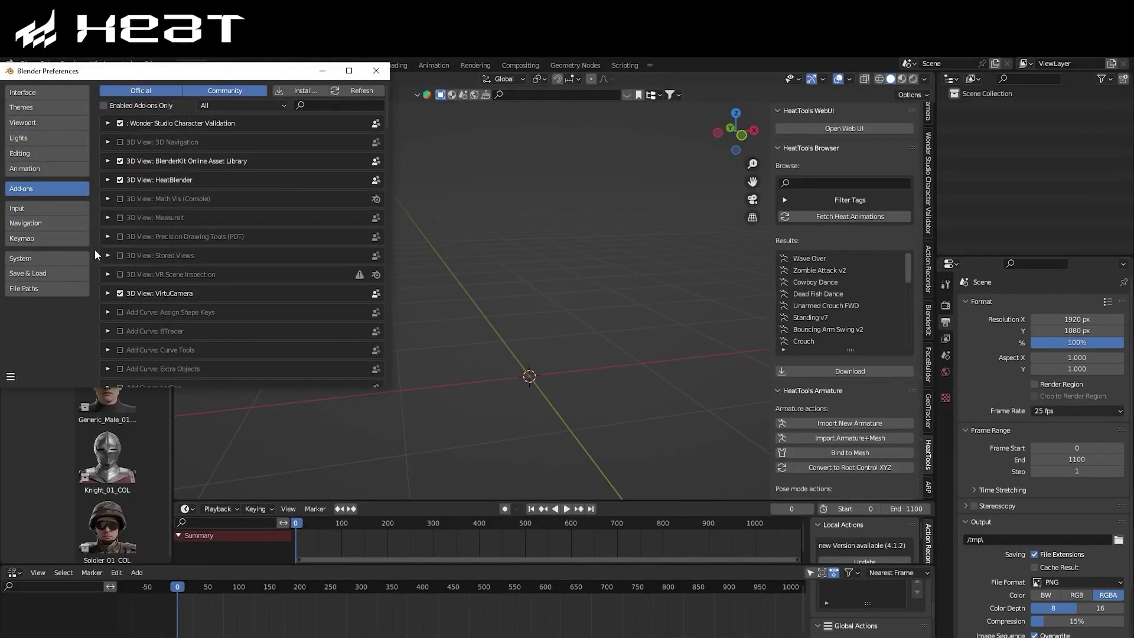
left_click(311, 92)
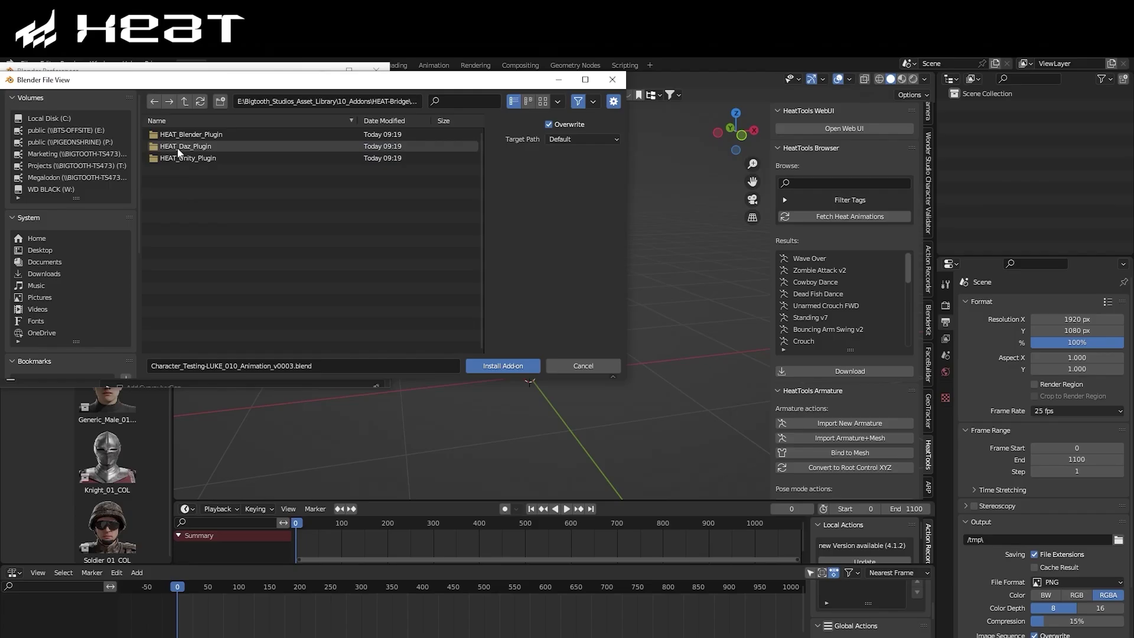
double_click(217, 134)
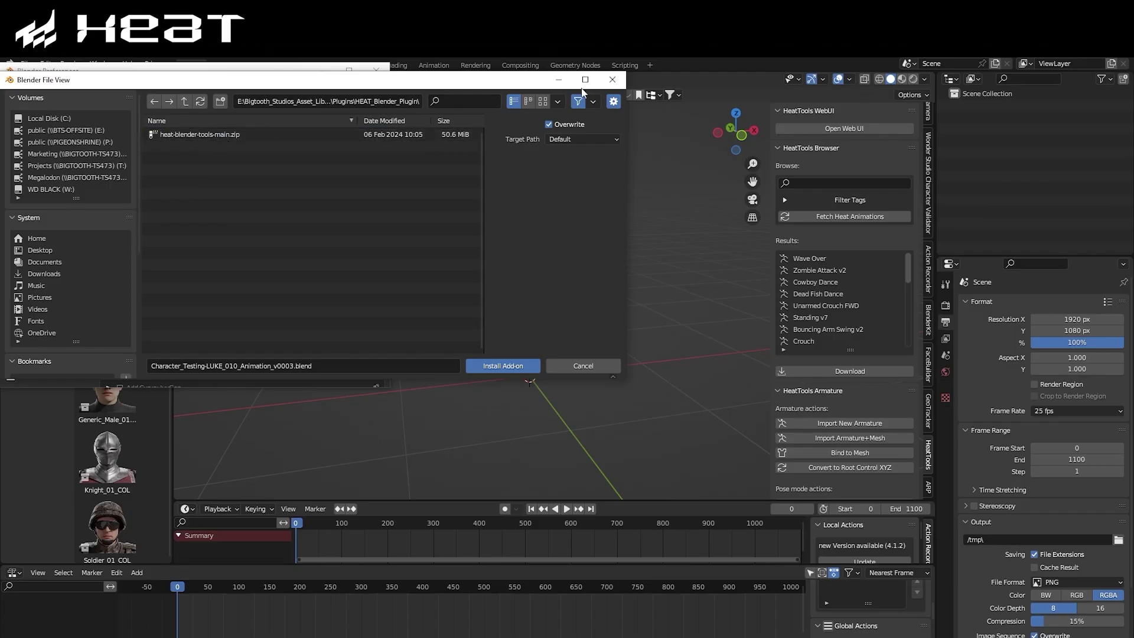
left_click(612, 79)
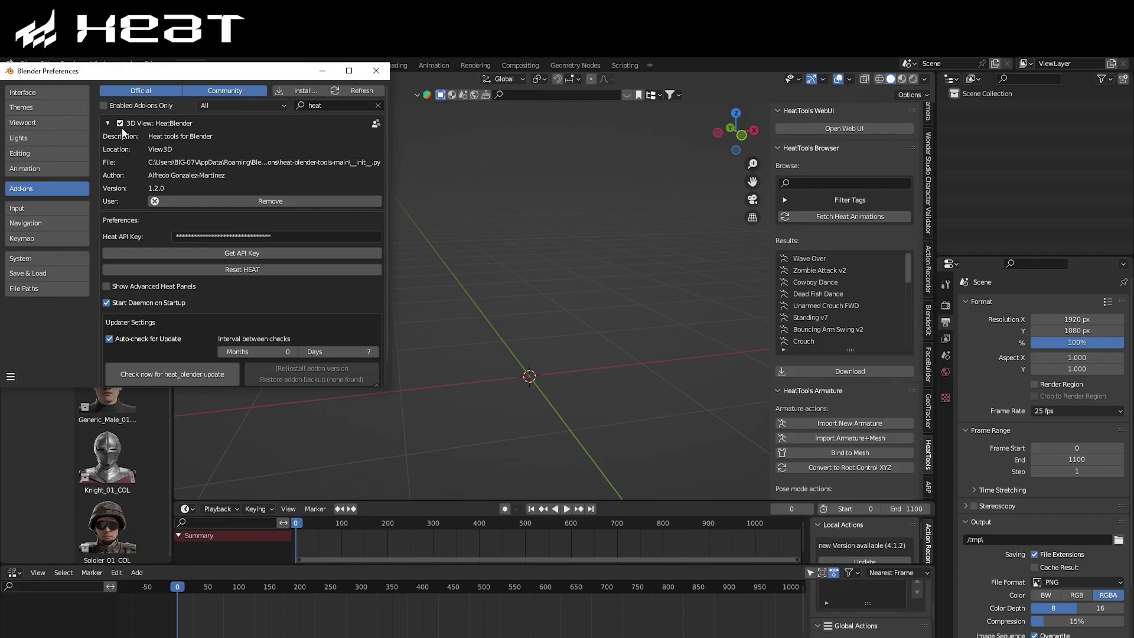
left_click(375, 70)
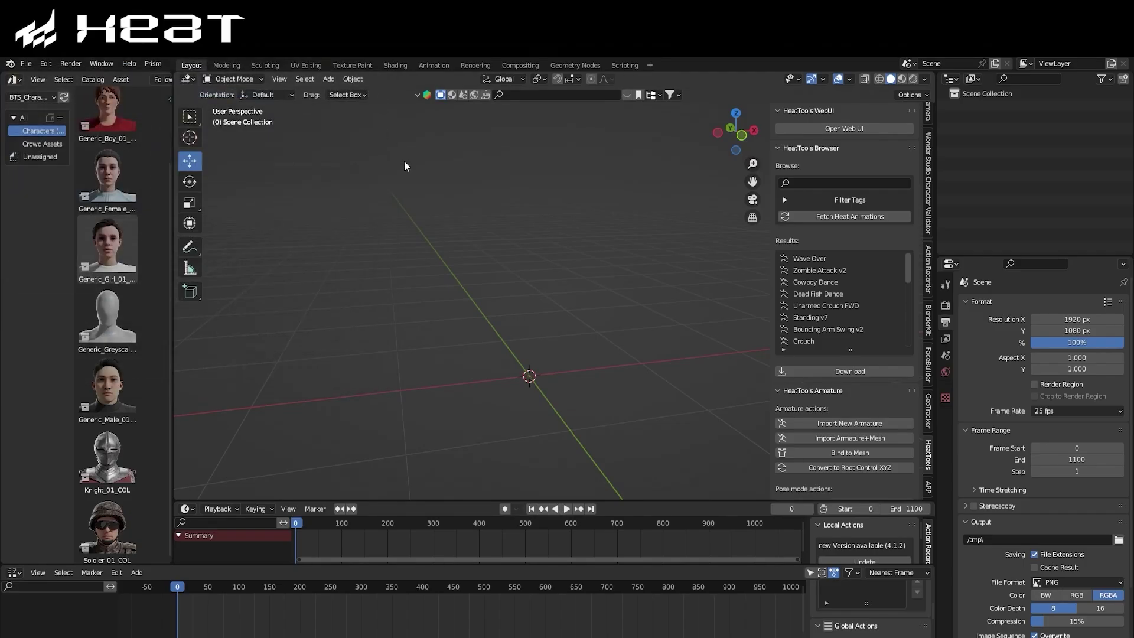
- Fetch the HEAT animations with HeatTools and download Casual Walk FWD into the scene
left_click(927, 410)
left_click(931, 452)
left_click(863, 216)
scroll(797, 254, "down", 1)
left_click(829, 237)
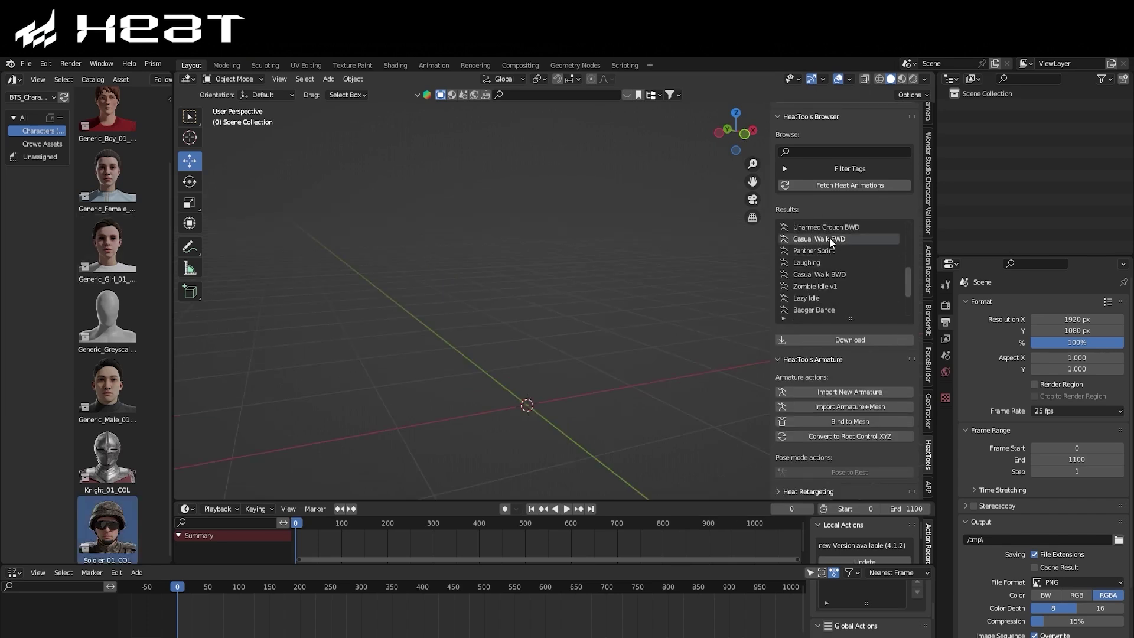
left_click(850, 340)
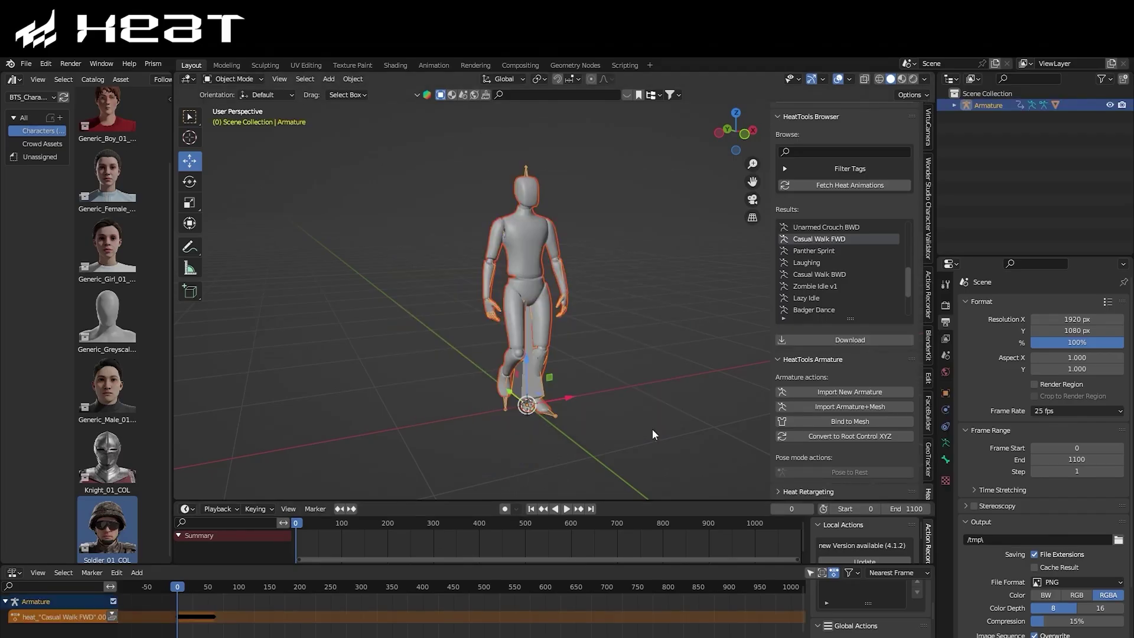
- Play back the downloaded Casual Walk FWD animation on the mannequin
middle_click_drag(659, 394, 592, 393)
left_click(594, 393)
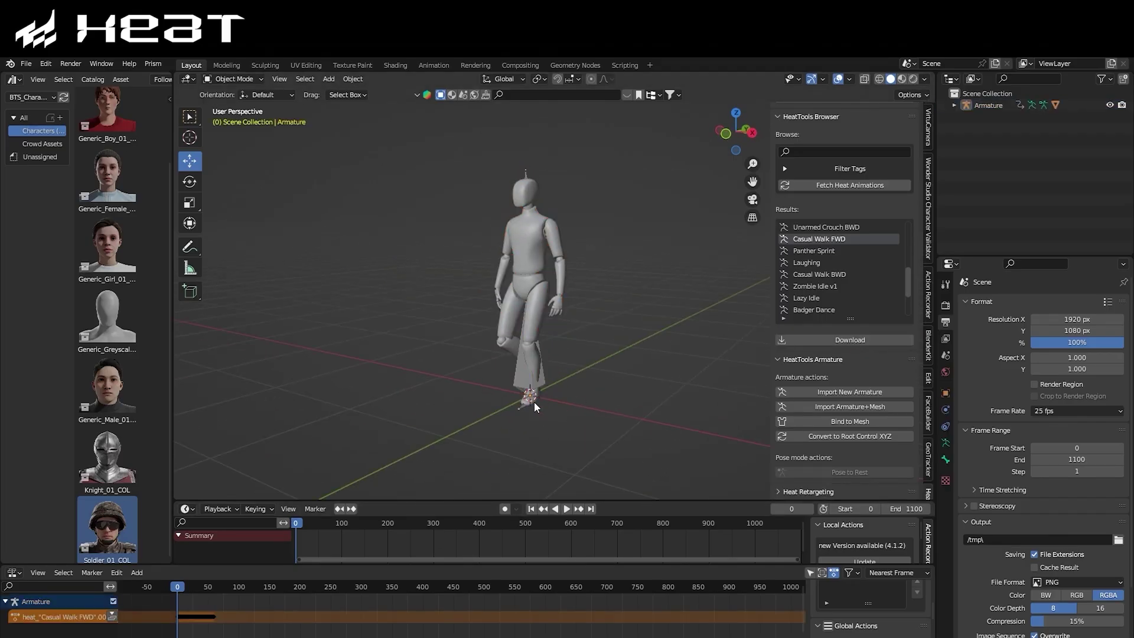
key("space")
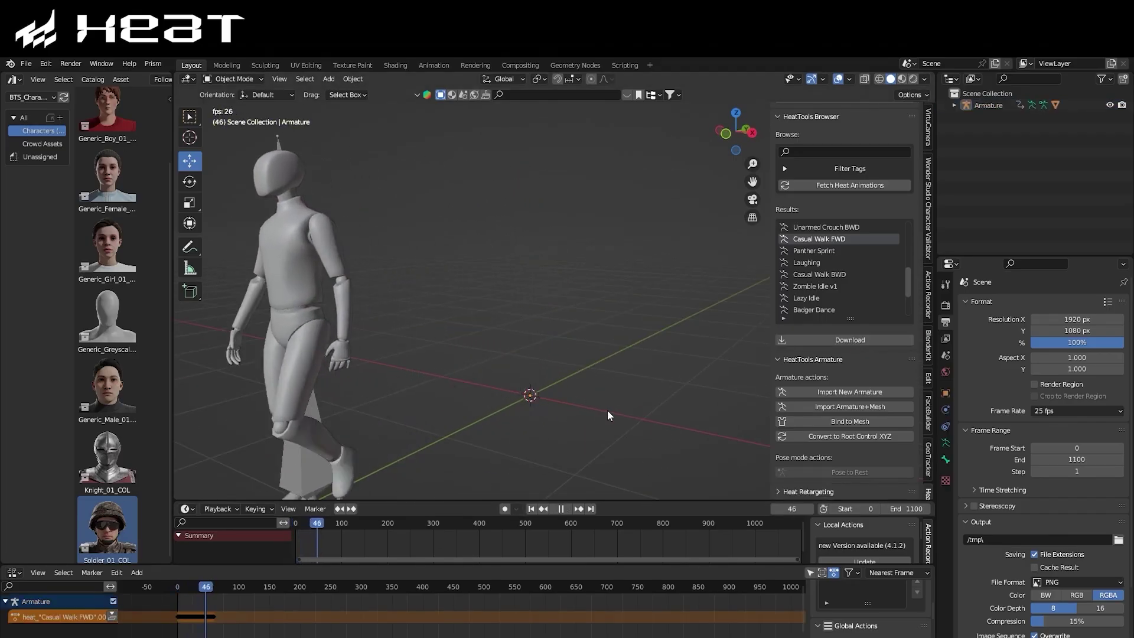
key("Home")
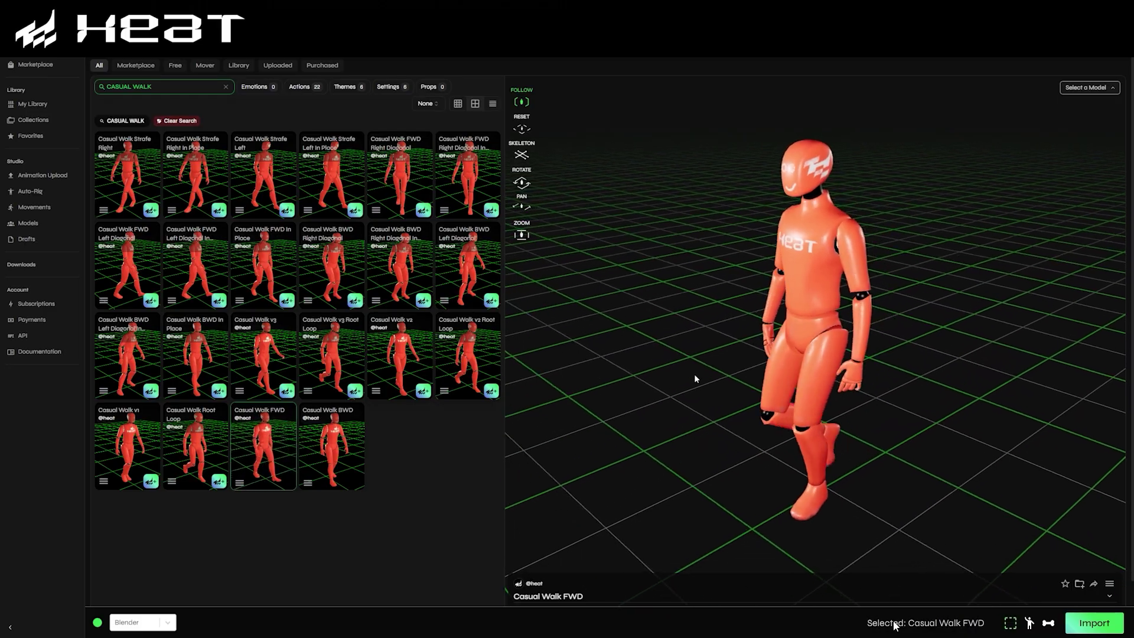
- In the HEAT web UI, inspect the Casual Walk FWD preview and check the Blender connection indicator
left_click_drag(764, 382, 679, 380)
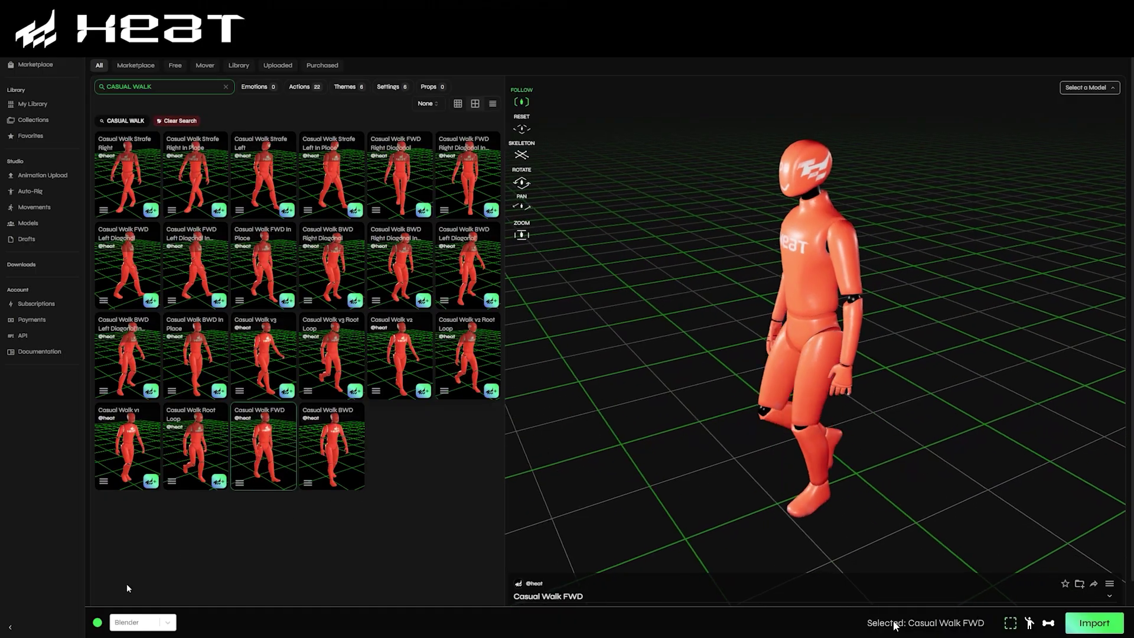
mouse_move(98, 623)
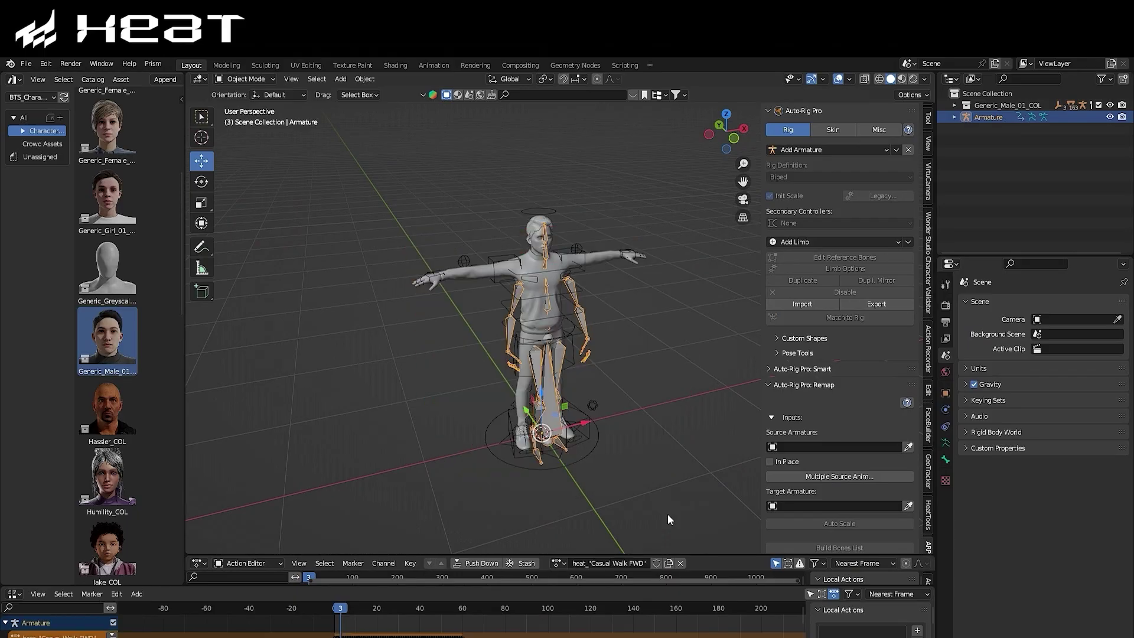
- In Blender, exclude the Generic_Male_01_COL collection from the view layer, leaving only the imported armature displayed
key("space")
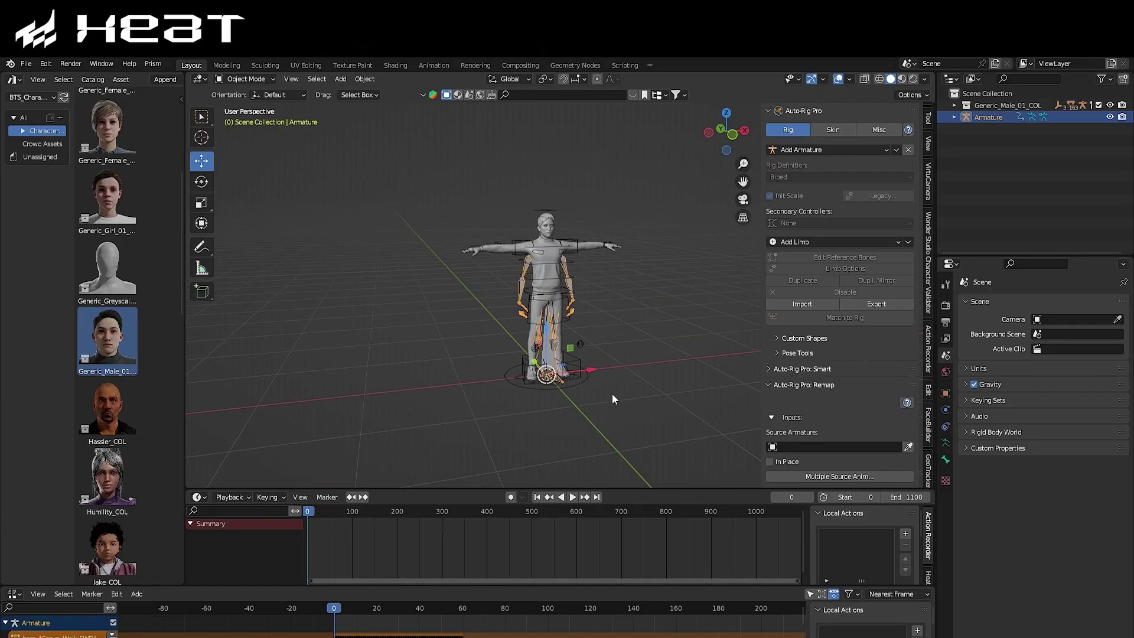
middle_click_drag(611, 393, 602, 360, "shift")
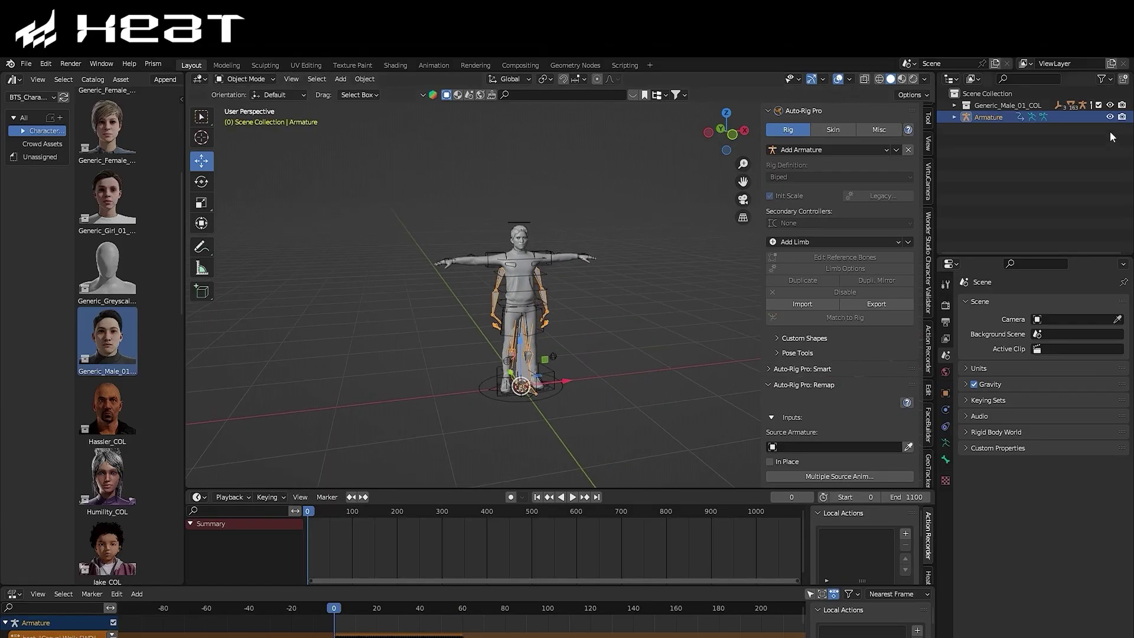
left_click(1098, 105)
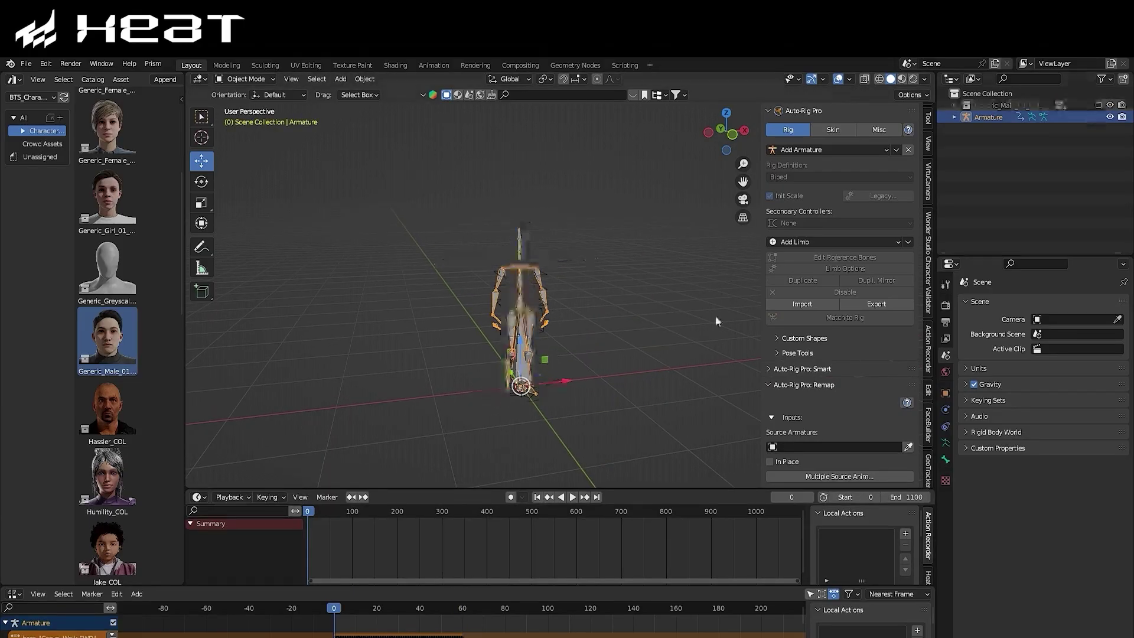
- Review the Auto-Rig Pro Remap inputs and switch the sidebar to the HeatTools armature actions
scroll(590, 281, "up", 5)
scroll(601, 315, "down", 3)
scroll(833, 401, "down", 6)
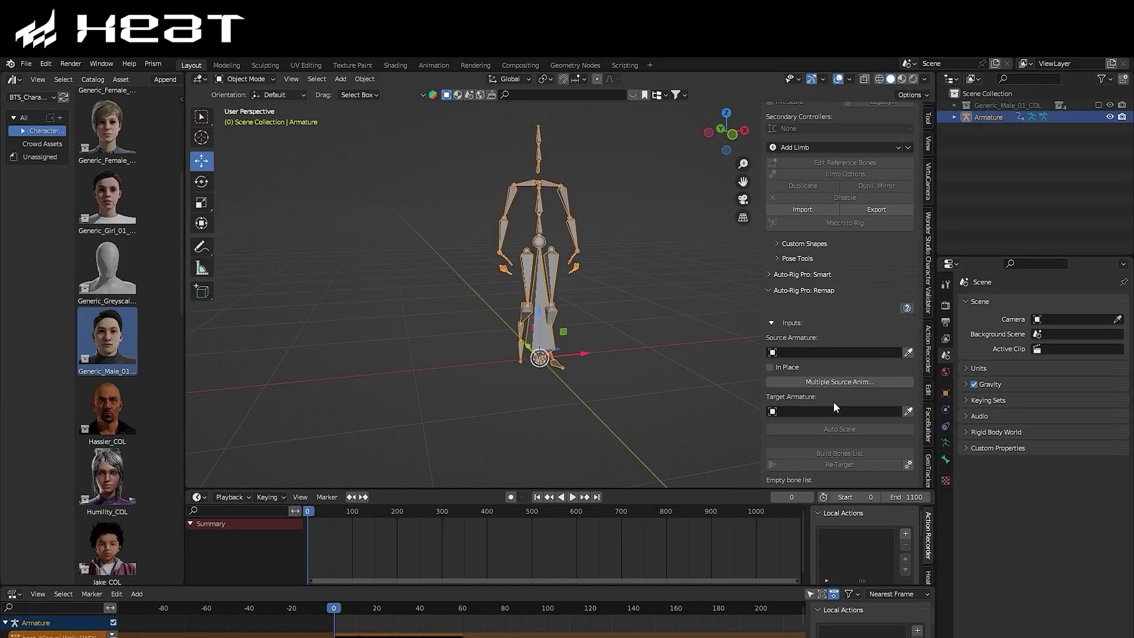
scroll(929, 425, "down", 5)
left_click(927, 410)
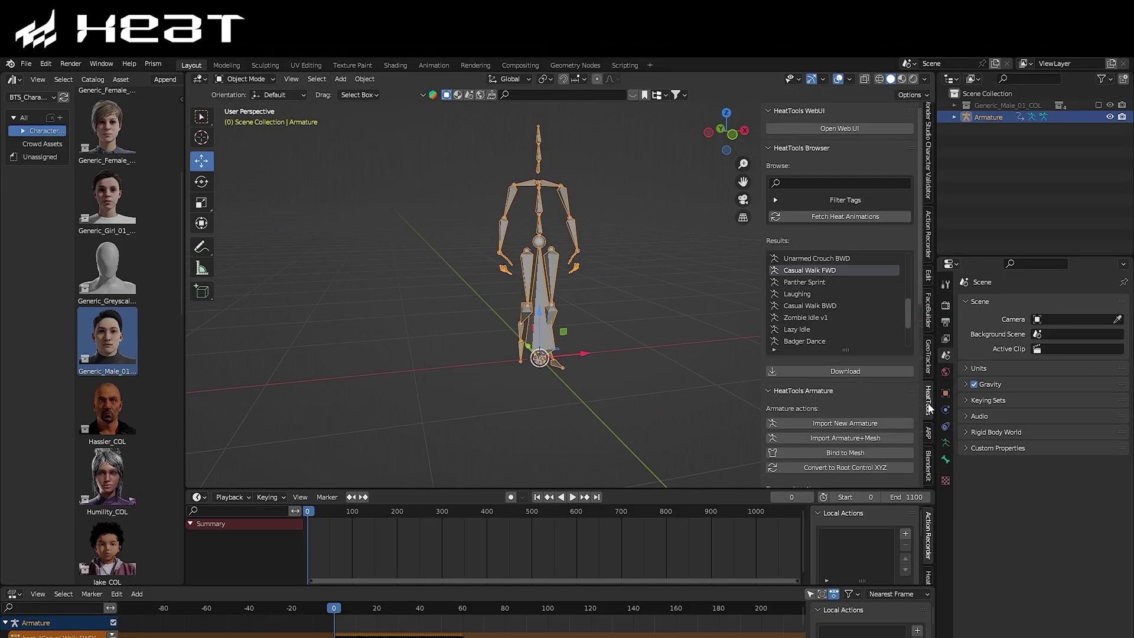
- Inspect the imported armature's rest pose in Edit Mode and its bones in Pose Mode, and return to Object Mode
key("Tab")
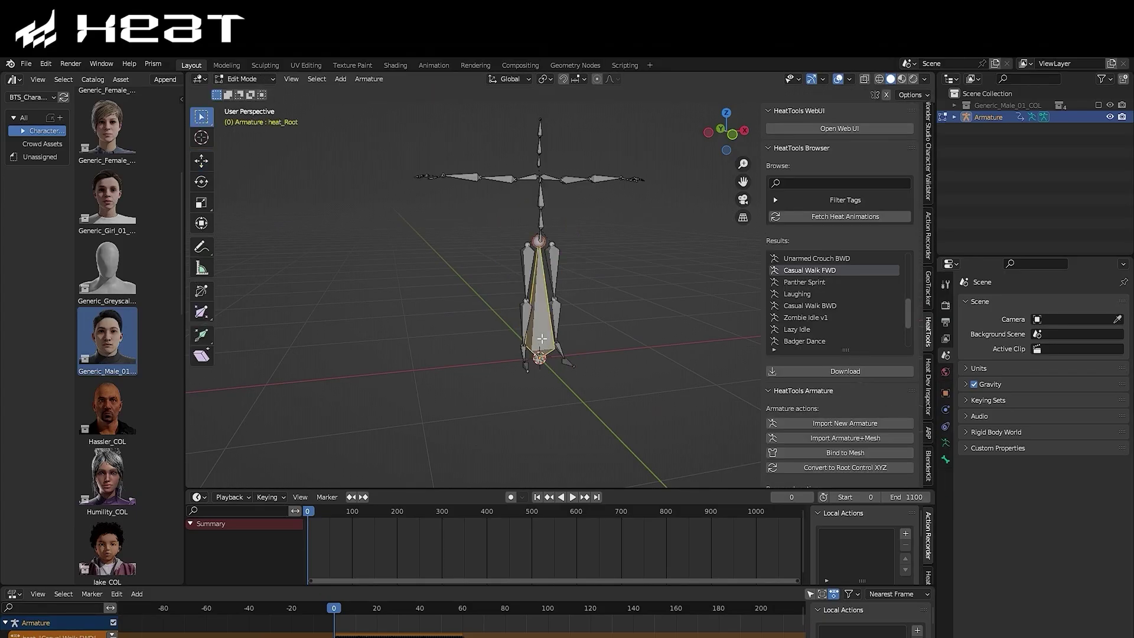
key("ctrl+Tab")
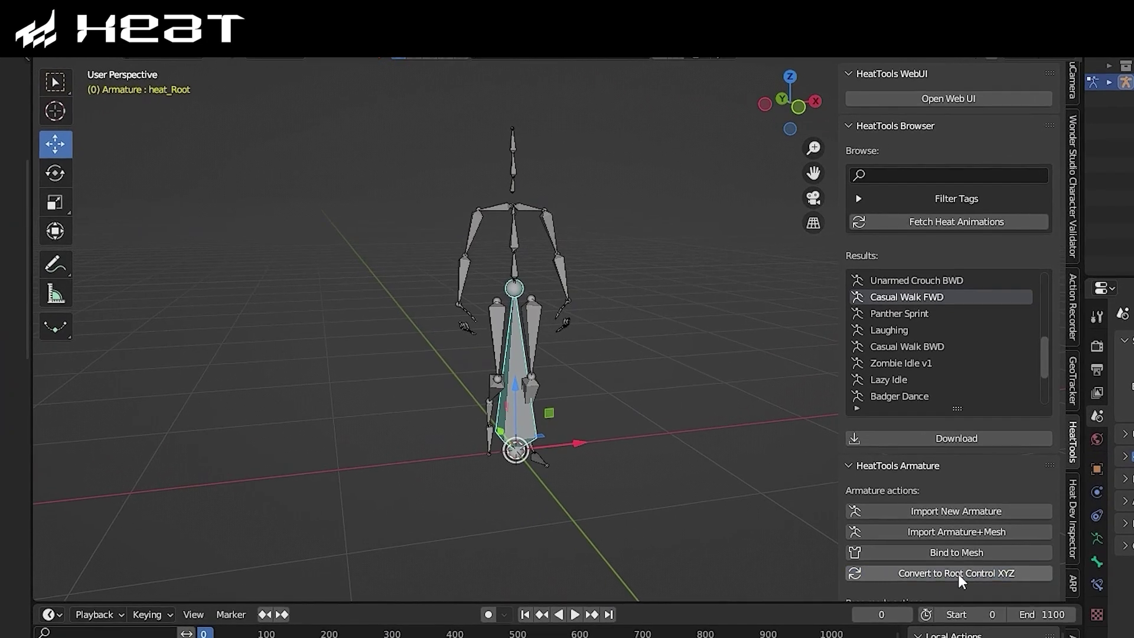
key("ctrl+Tab")
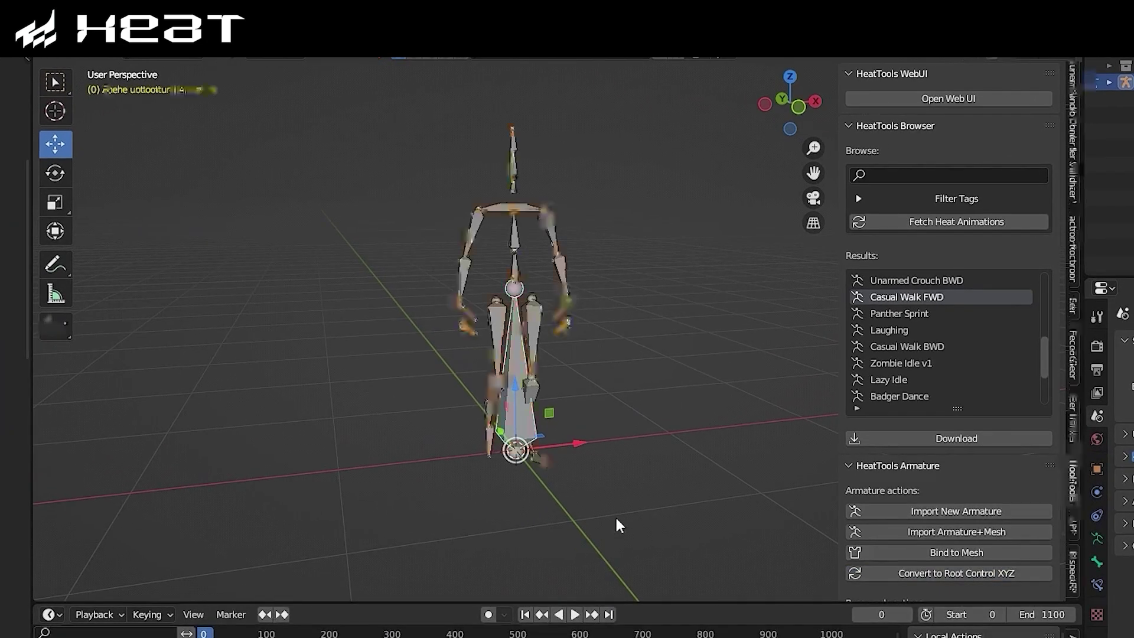
- Play back the walk on the bare armature and return to the first frame
left_click(615, 515)
key("space")
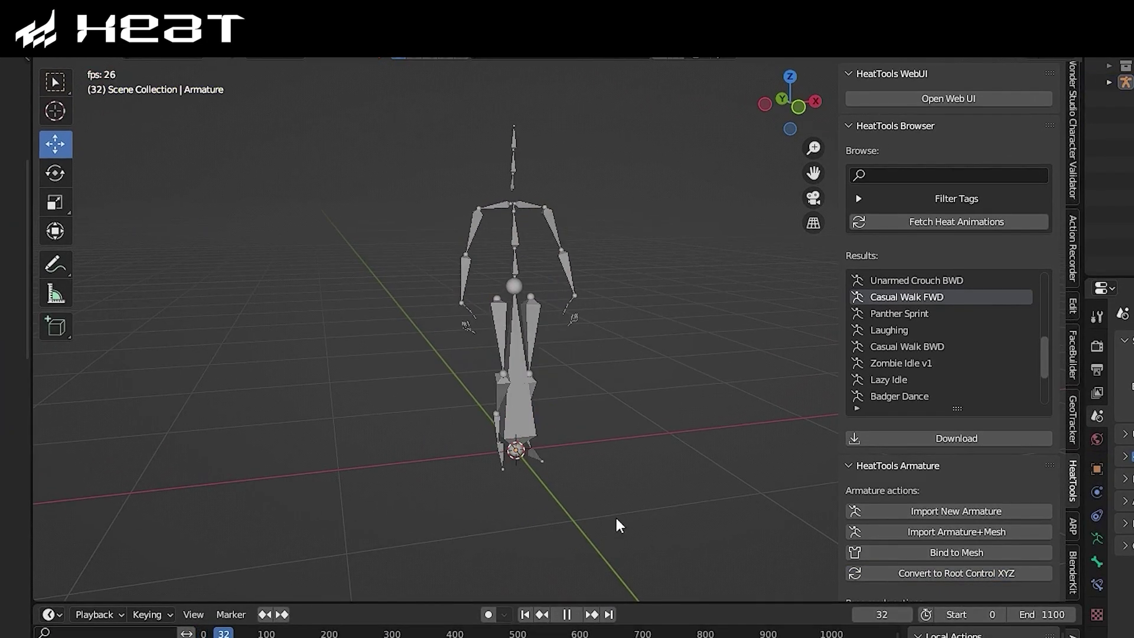
key("space")
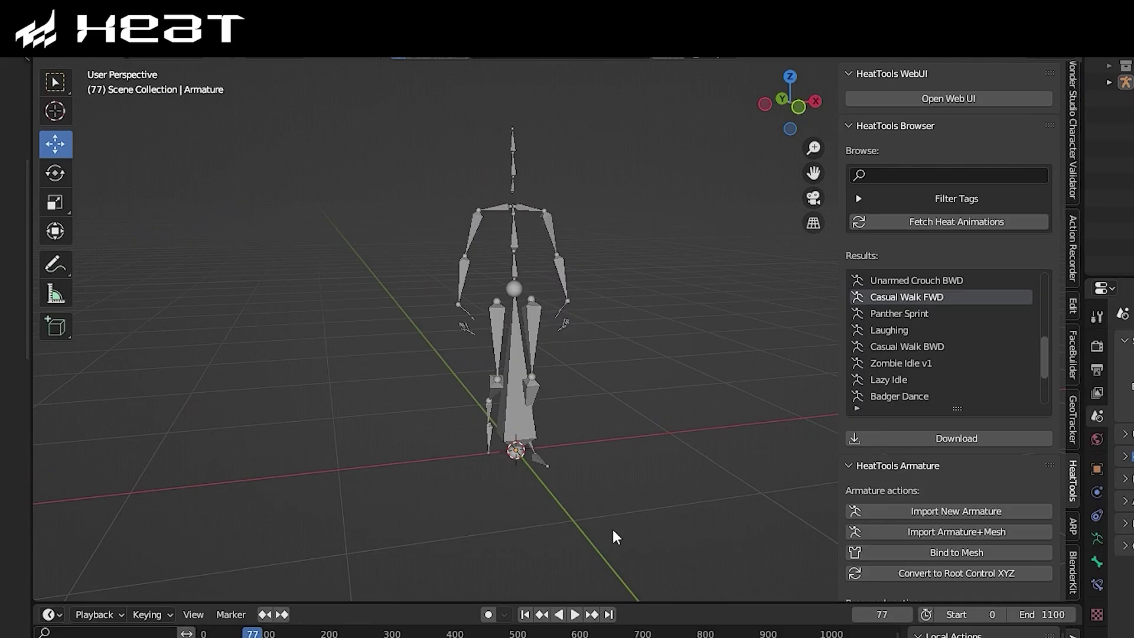
left_click(525, 614)
- Include the Generic_Male_01_COL collection in the view layer again to display the character together with the imported armature
middle_click_drag(593, 473, 565, 488)
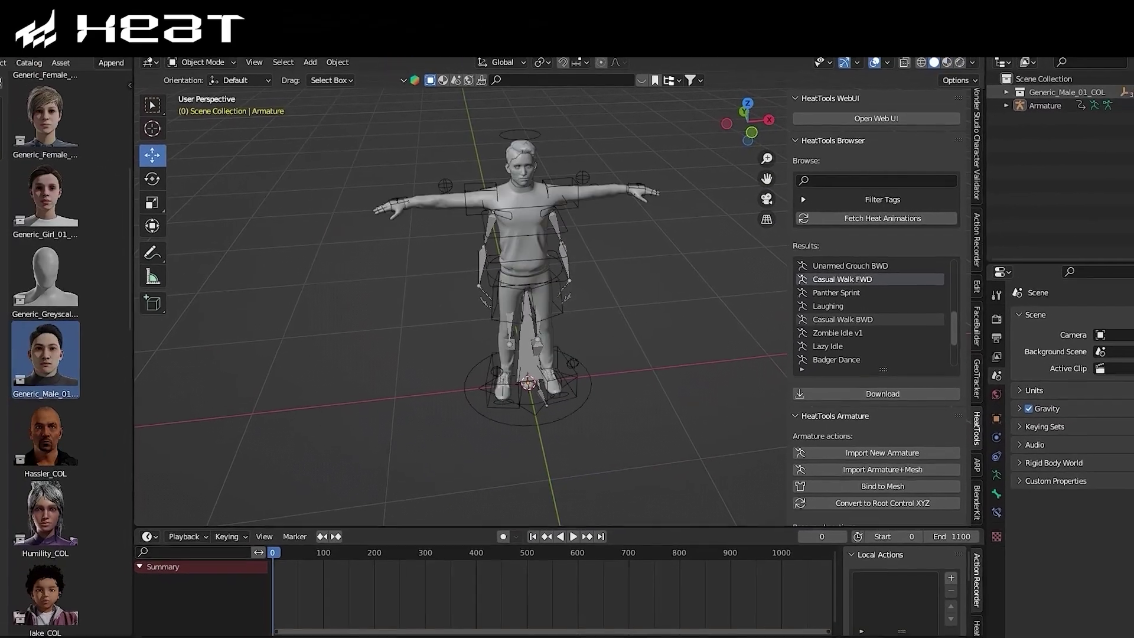
left_click(625, 372)
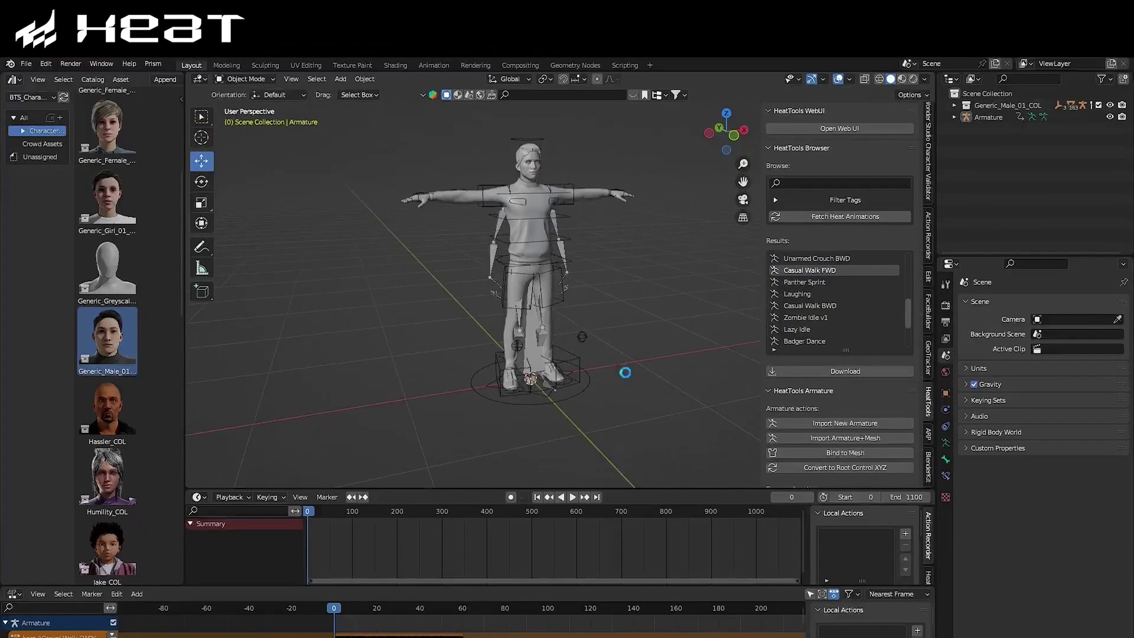
middle_click_drag(638, 332, 642, 363, "shift")
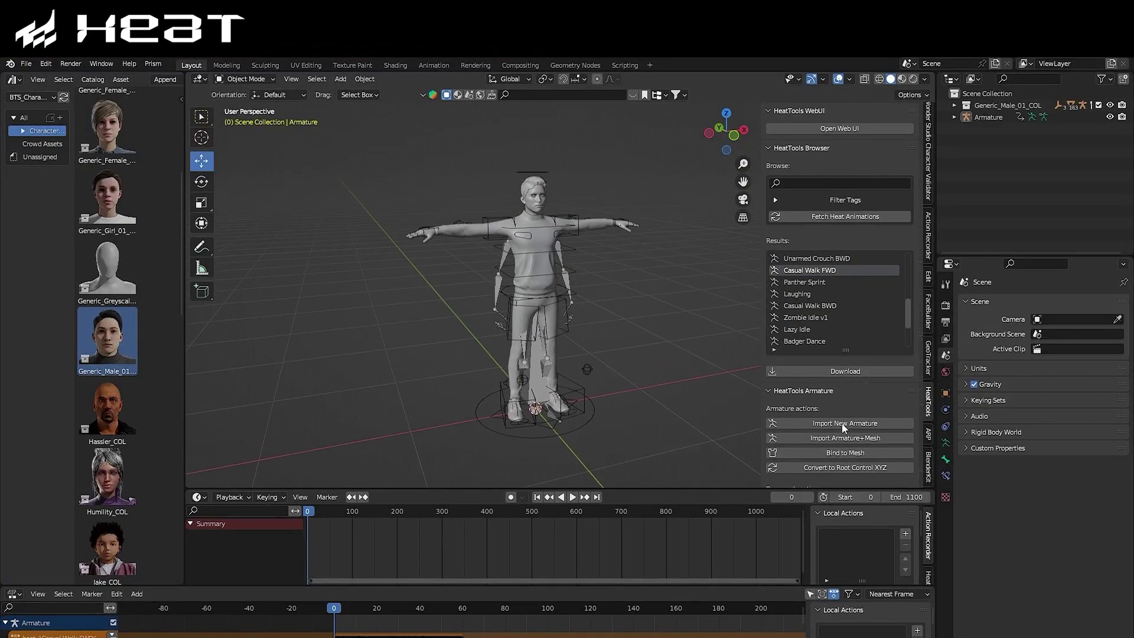
- In Auto-Rig Pro Remap, set the imported Armature as source and Generic_Male_01_rig as target armature
left_click(927, 435)
middle_click_drag(608, 332, 589, 341, "shift")
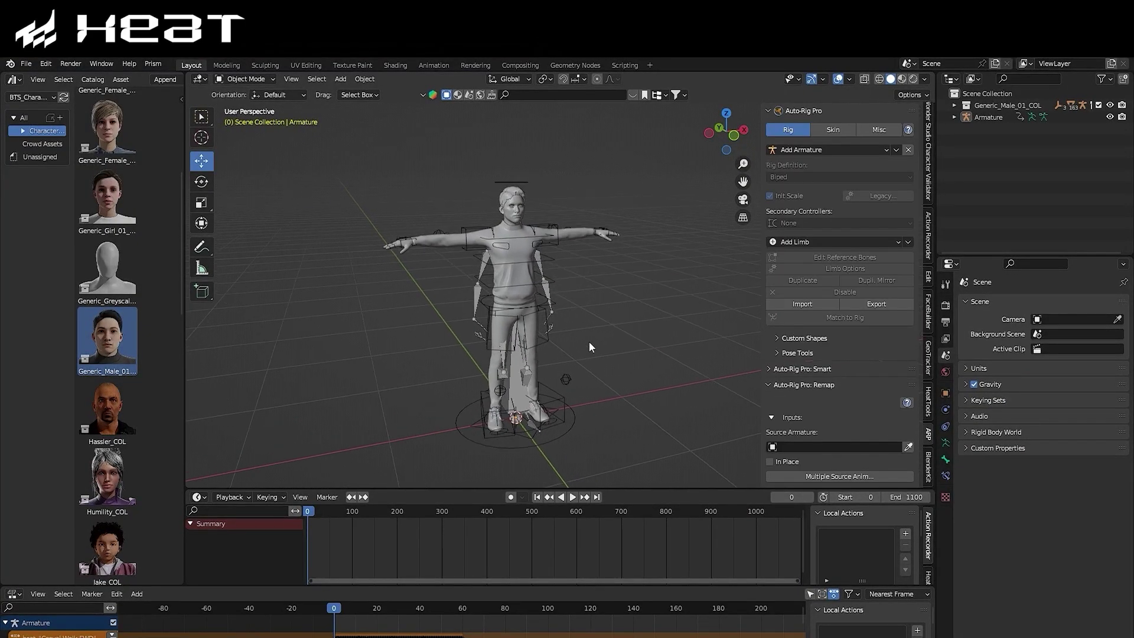
scroll(849, 389, "down", 5)
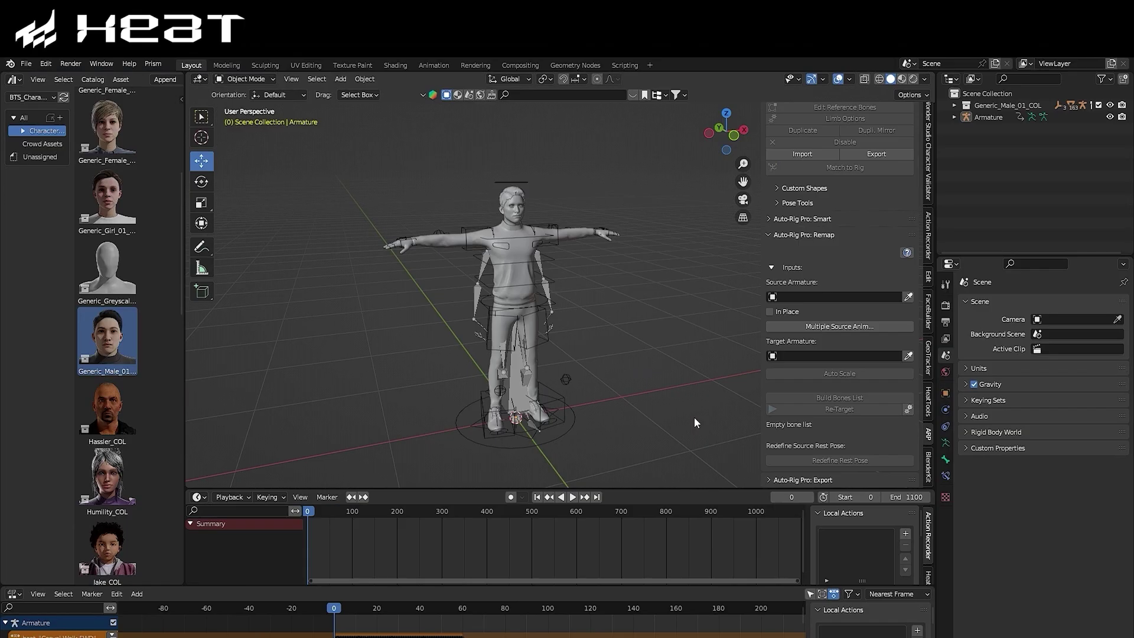
left_click(519, 385)
left_click(908, 297)
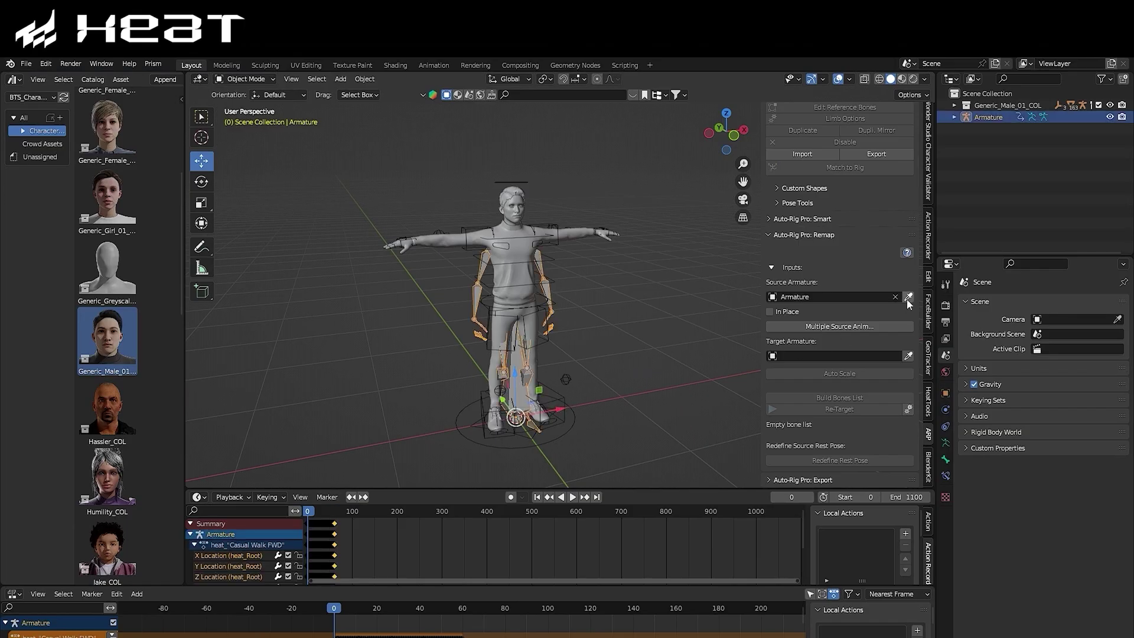
left_click(522, 184)
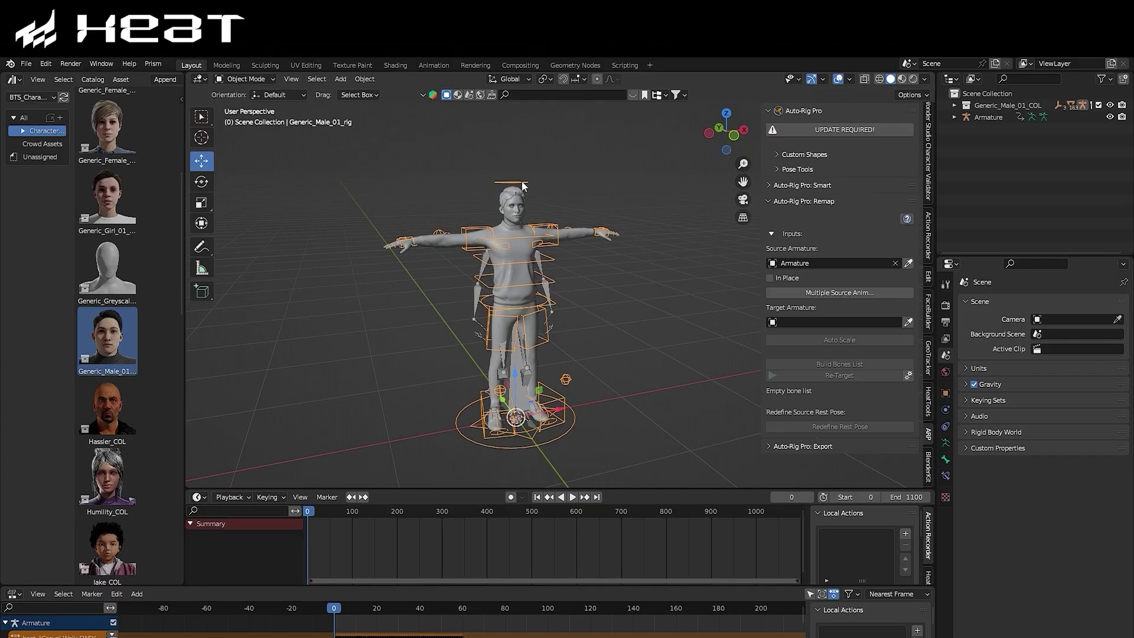
left_click(909, 323)
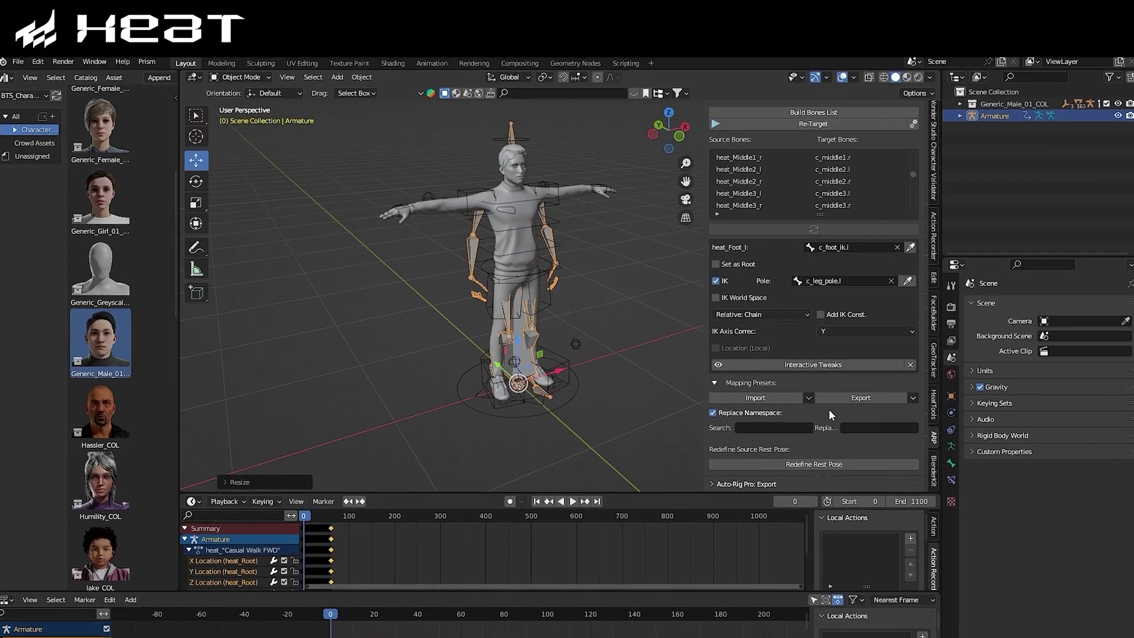
- Load the Heat (FK Arms, IK Legs) mapping preset for the remap bones list
left_click(804, 394)
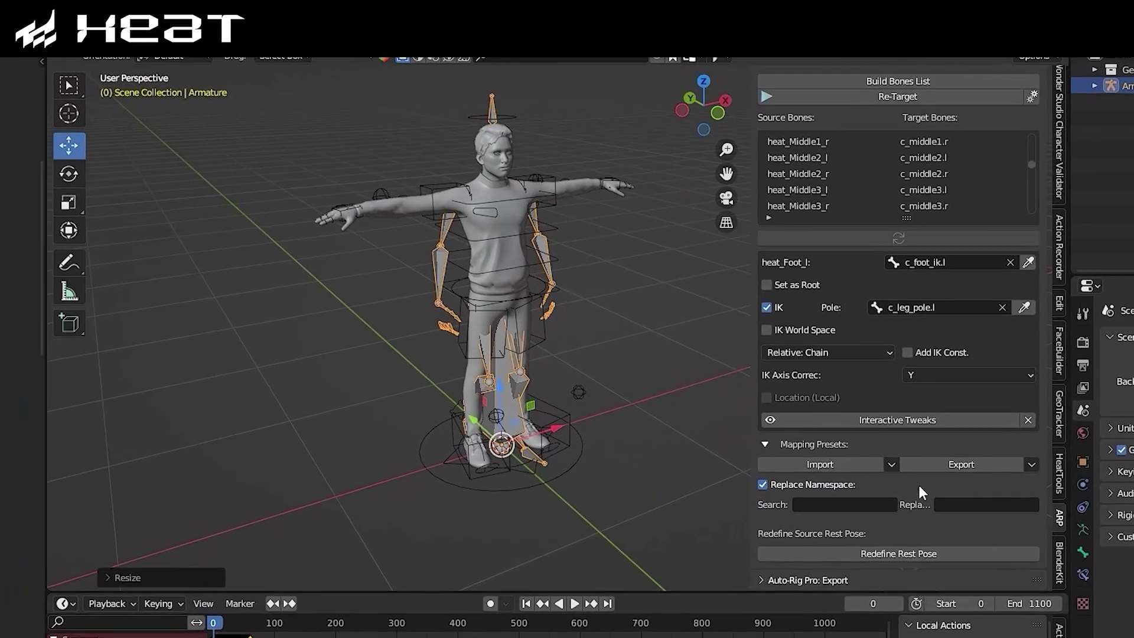
left_click(848, 429)
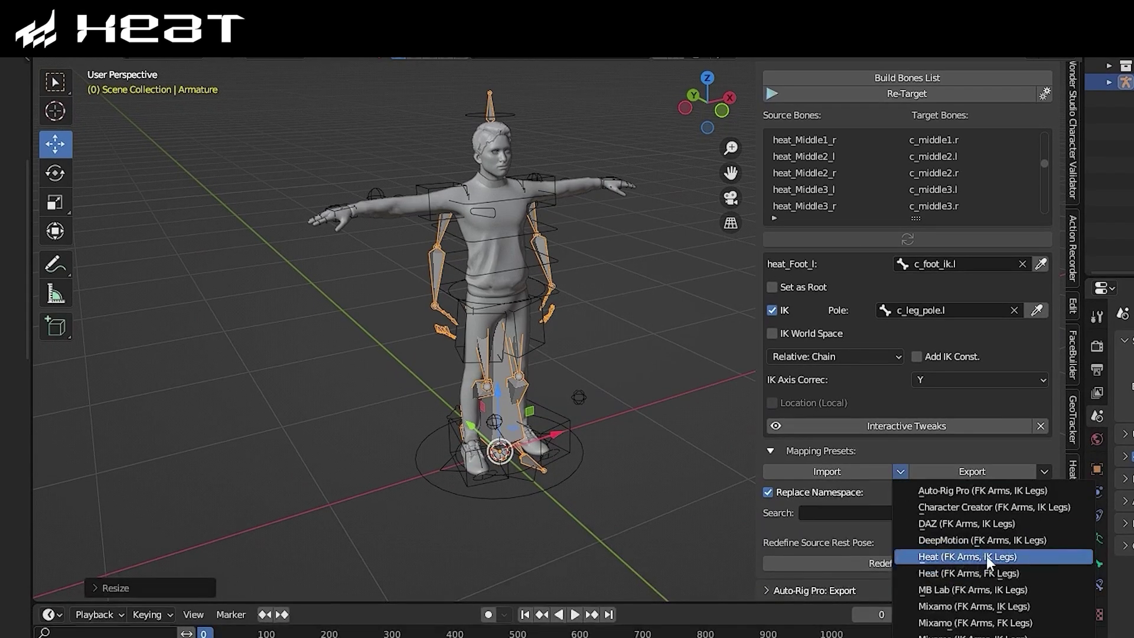
left_click(968, 557)
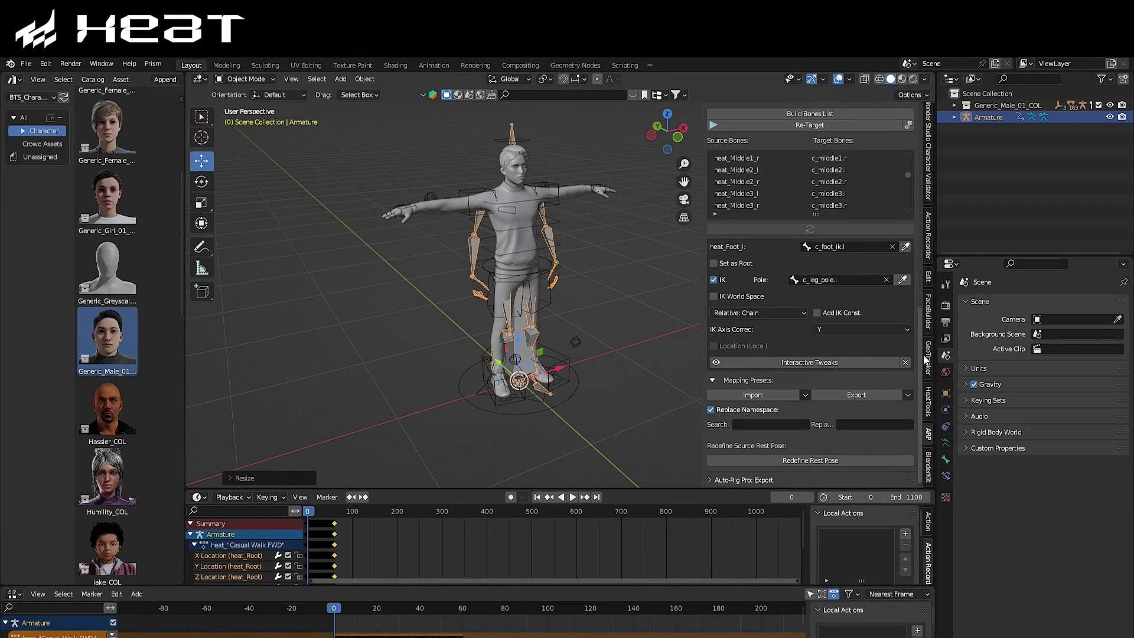
- In the front view, scale the imported armature uniformly by about 0.94 to match the character's height
scroll(909, 358, "up", 10)
key("KP_1")
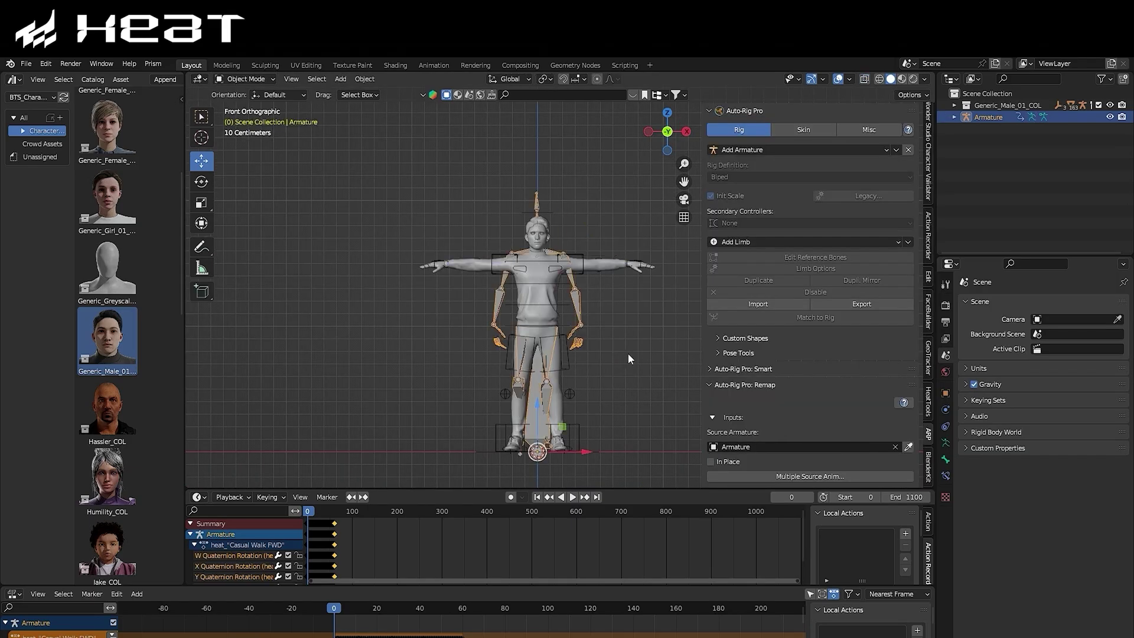
key("s")
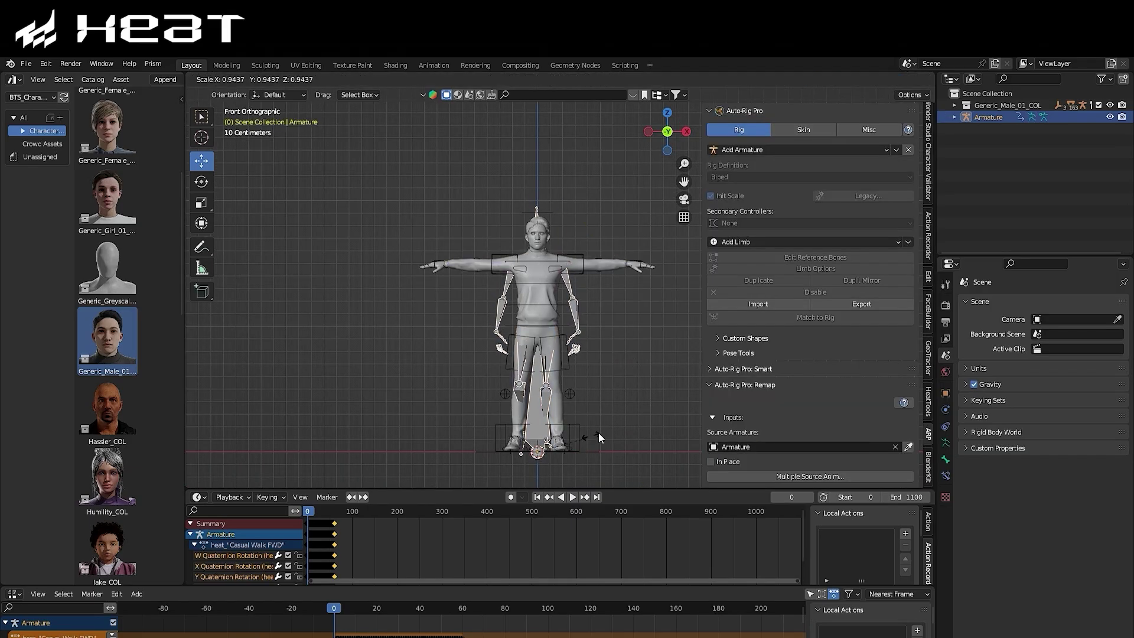
left_click(597, 432)
- Start redefining the source rest pose from the armature's actual Rest Pose, with Preserve enabled
scroll(859, 394, "down", 8)
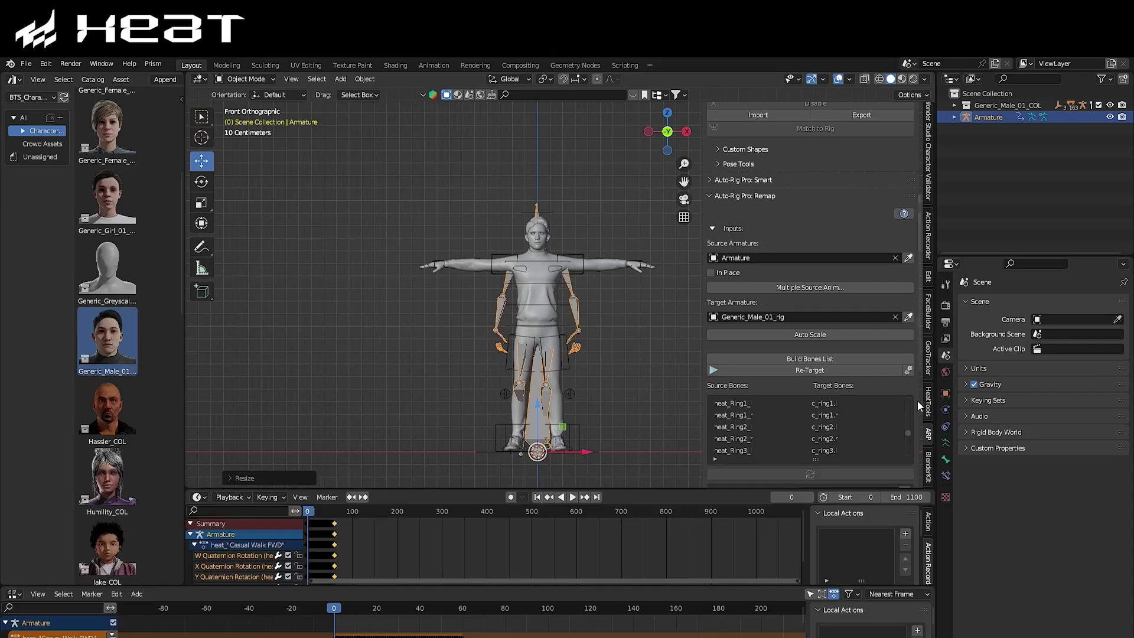
scroll(916, 401, "down", 10)
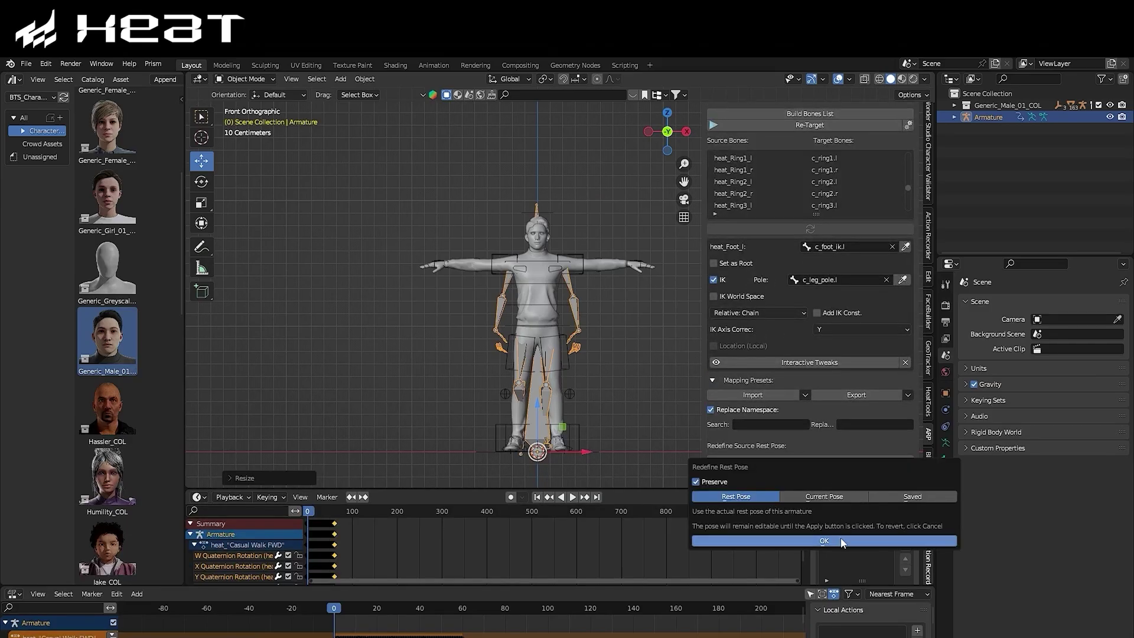
left_click(825, 461)
- Select the source armature's arm and leg bones, copy the target rotation onto them, and apply the redefined rest pose
scroll(554, 399, "up", 4)
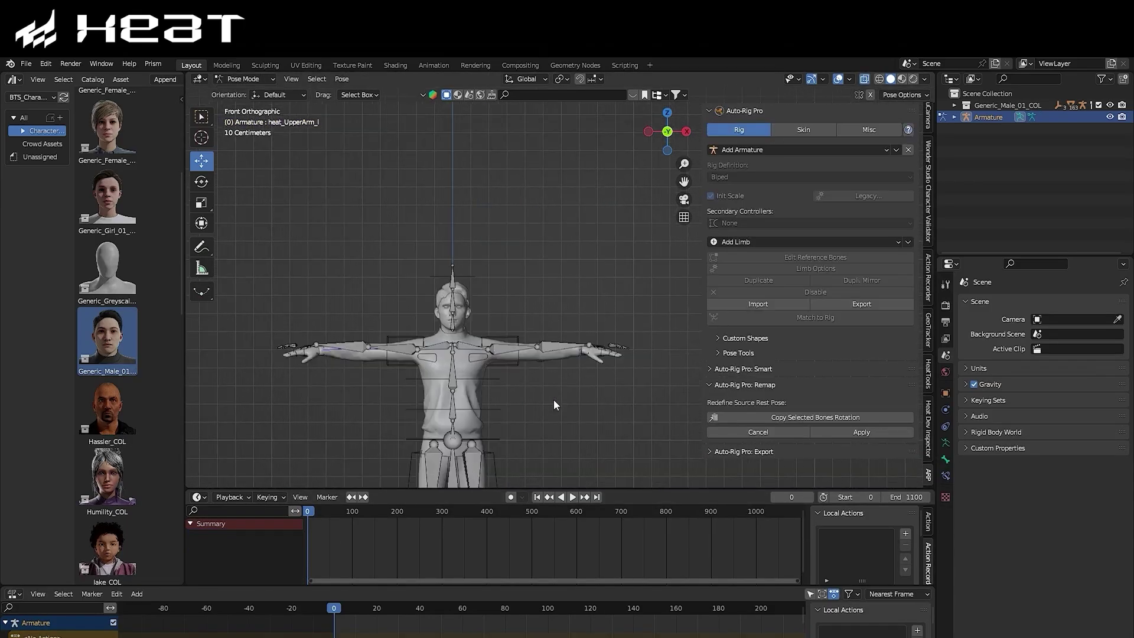
left_click_drag(506, 336, 542, 407)
middle_click_drag(472, 405, 419, 344, "shift")
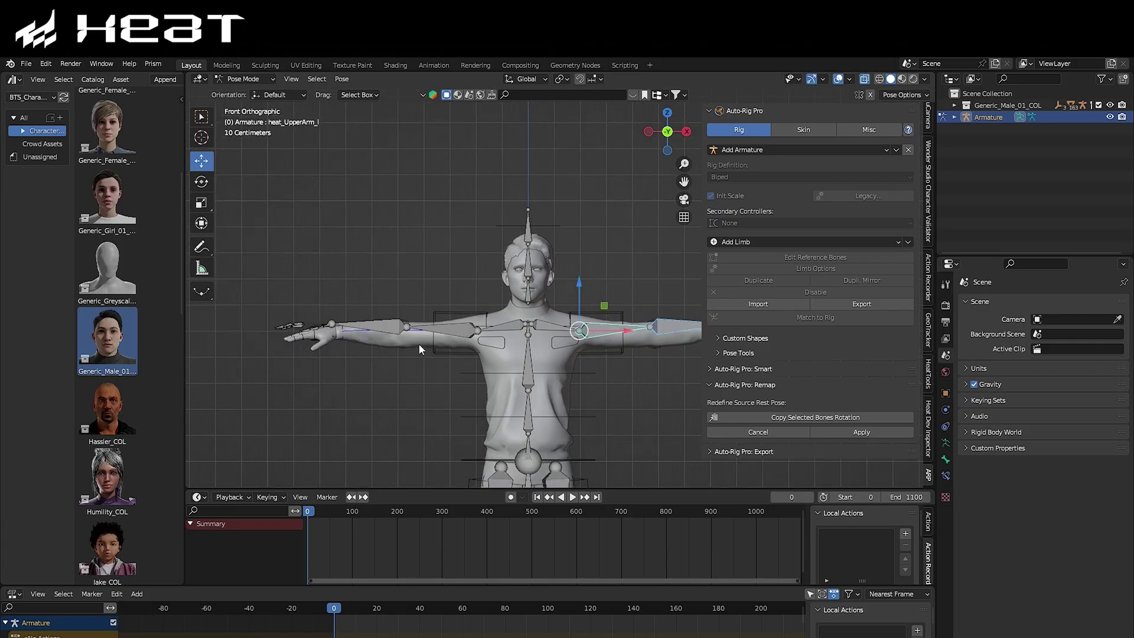
left_click_drag(400, 349, 397, 362, "shift")
scroll(533, 418, "down", 6, "shift")
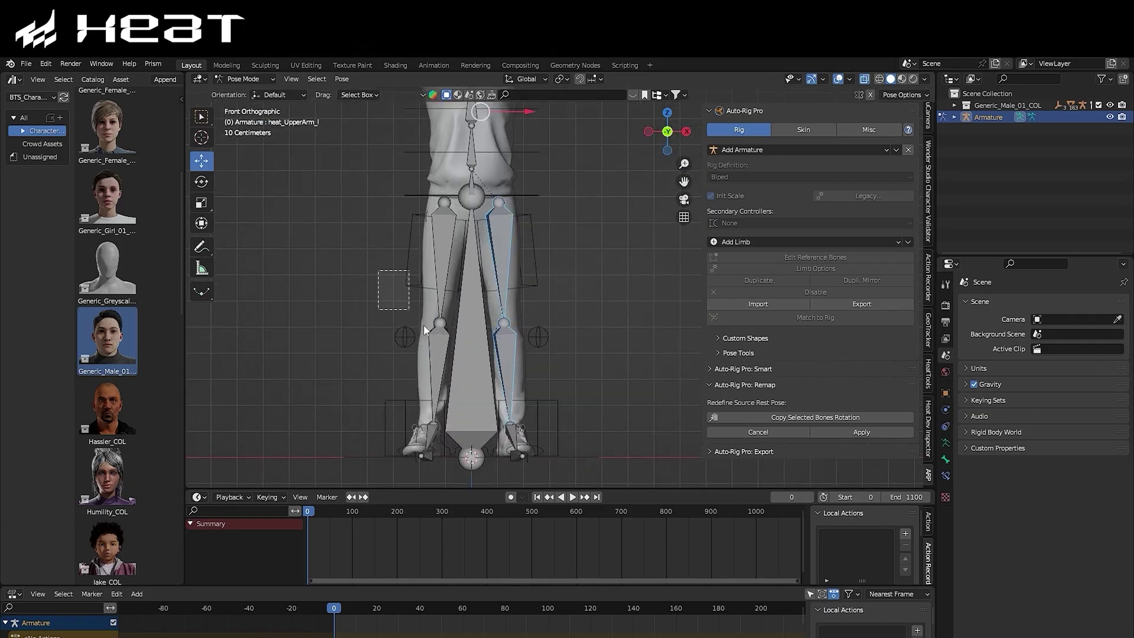
left_click_drag(423, 325, 424, 344, "shift")
scroll(561, 295, "down", 4)
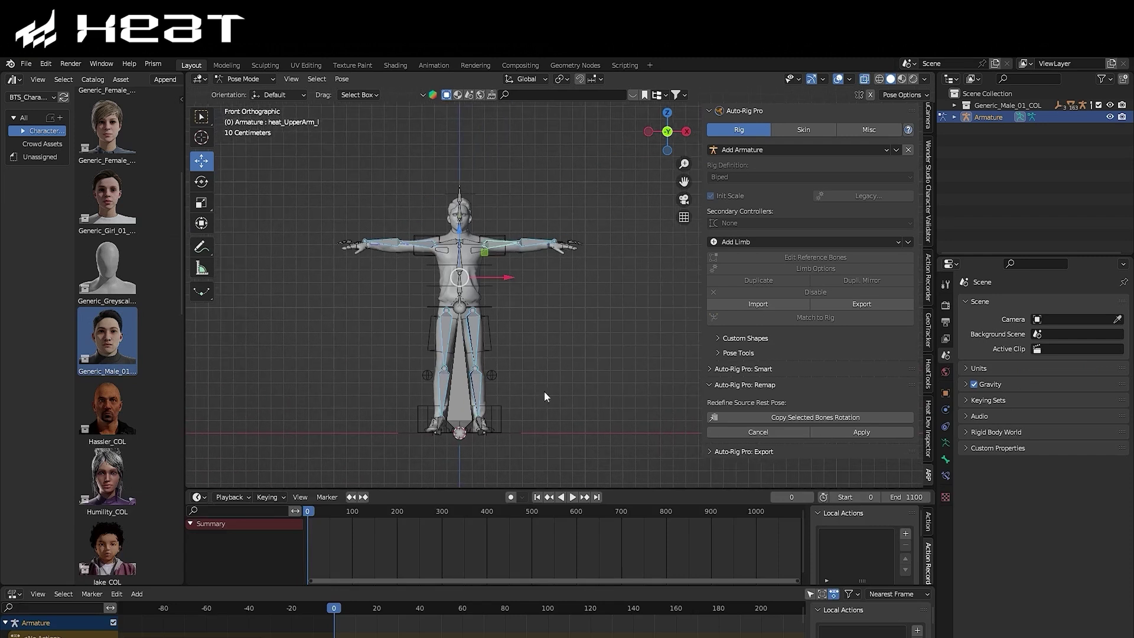
left_click(835, 418)
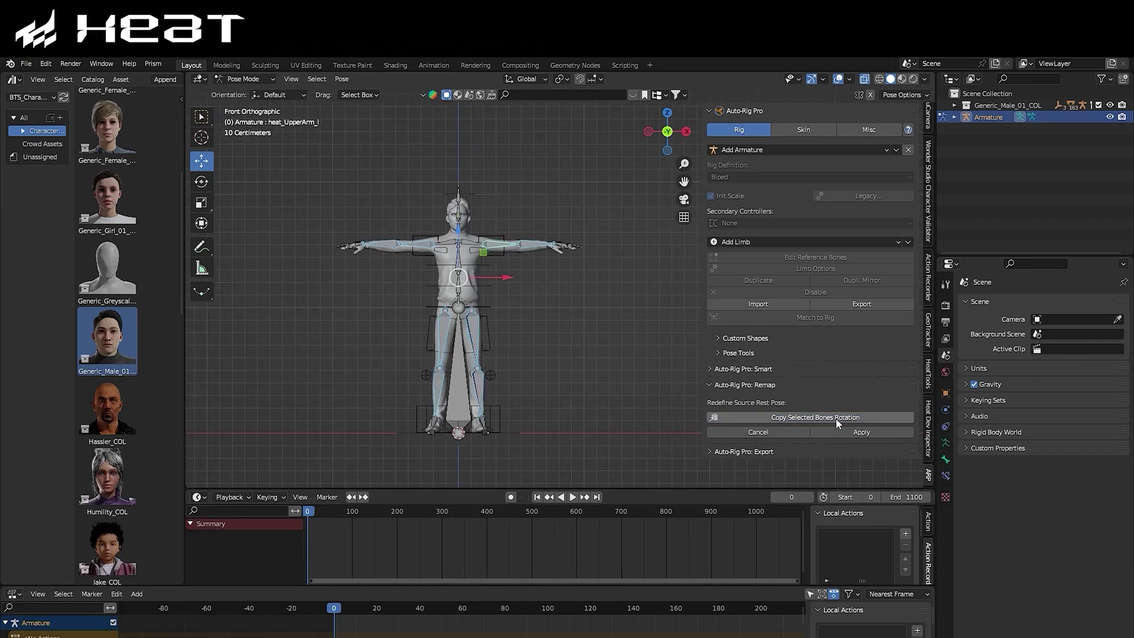
left_click(862, 432)
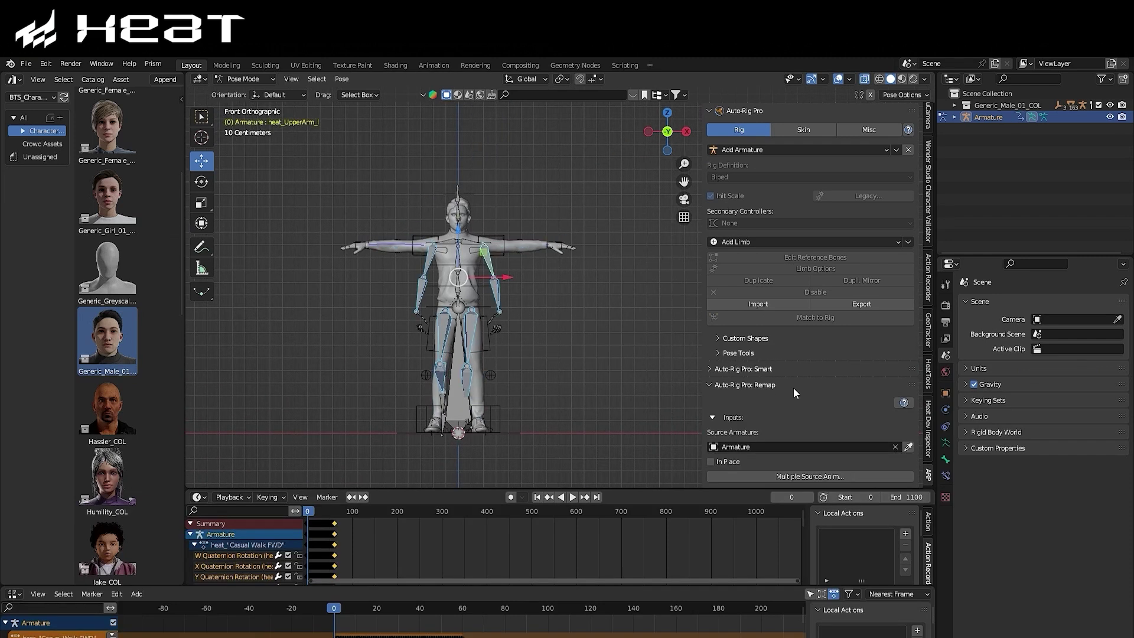
- Retarget the walk animation onto Generic_Male_01_rig with the proposed retarget settings
scroll(792, 387, "down", 6)
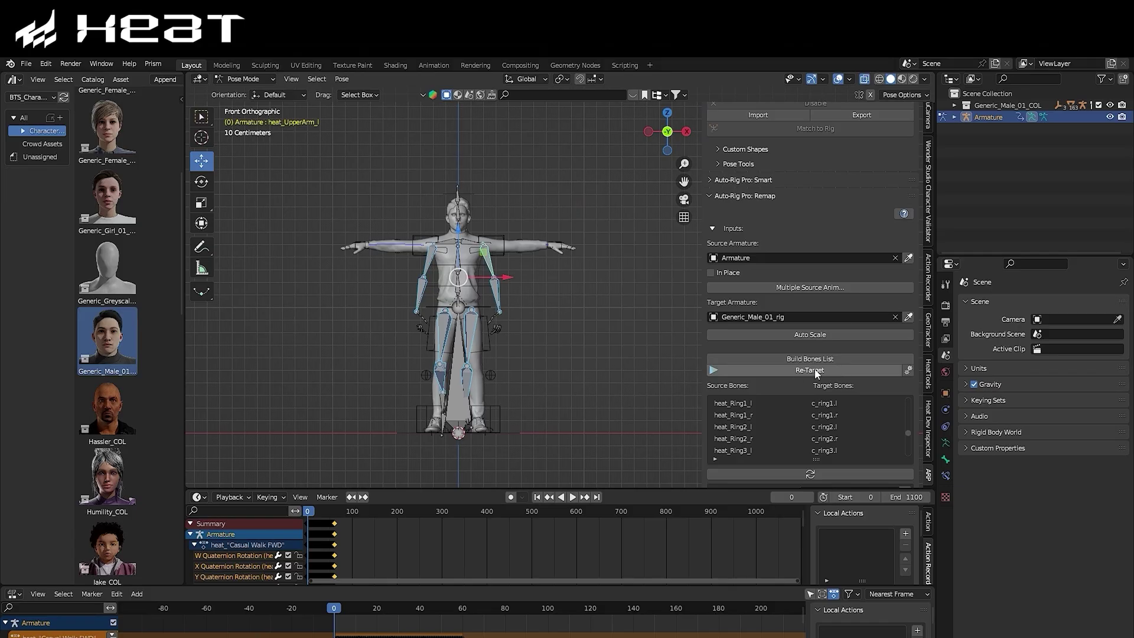
left_click(816, 371)
key("Return")
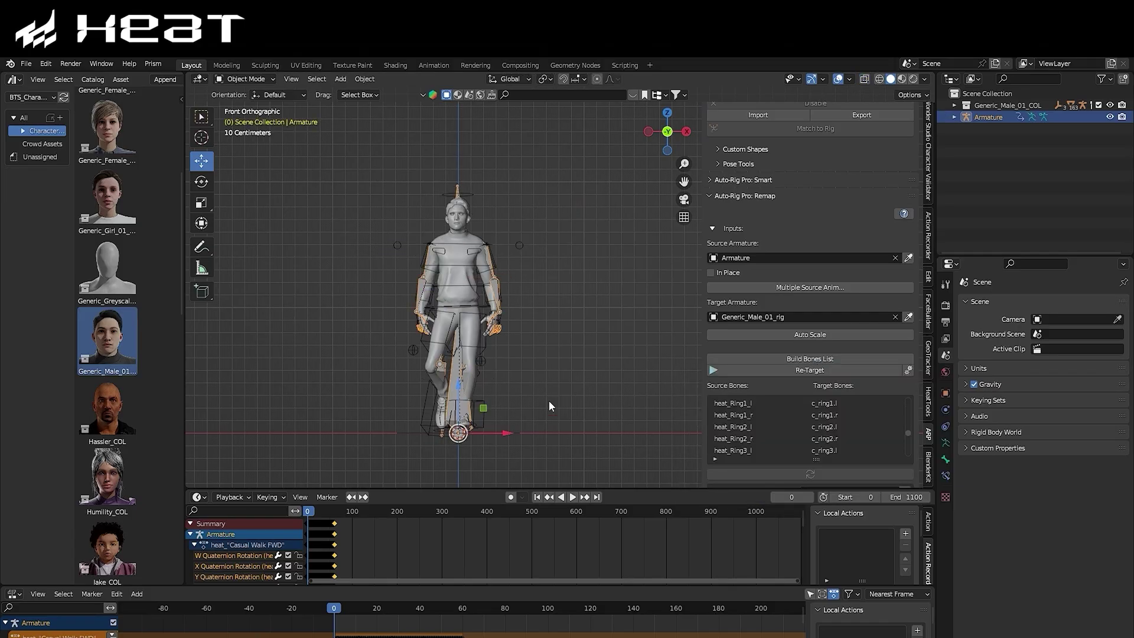
- Play back the retargeted walk on the character from an angled view and toggle the viewport overlays
middle_click_drag(548, 401, 582, 410)
key("space")
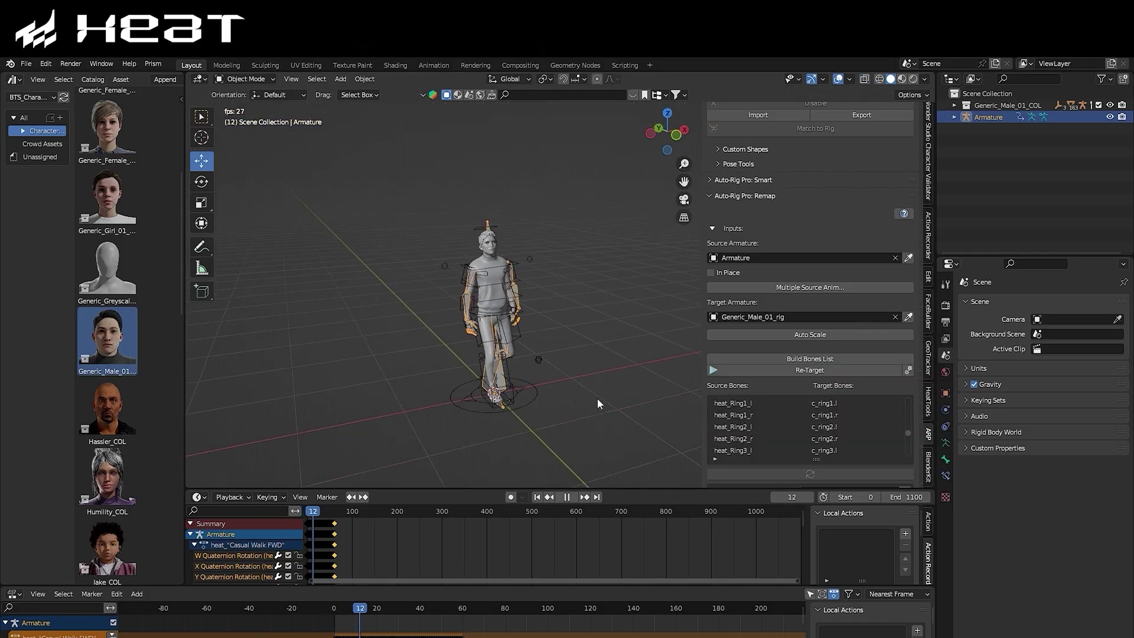
left_click(597, 398)
left_click(838, 78)
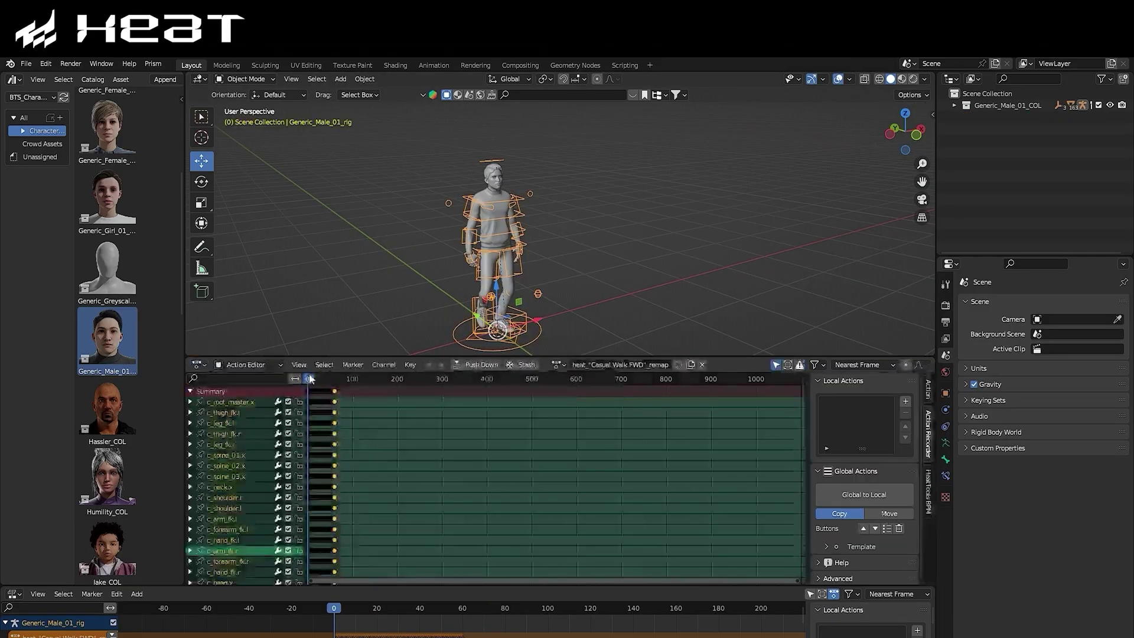
- Rename the retargeted walk action on Generic_Male_01_rig to Casual_Walk_WD in the Action Editor
left_click(248, 365)
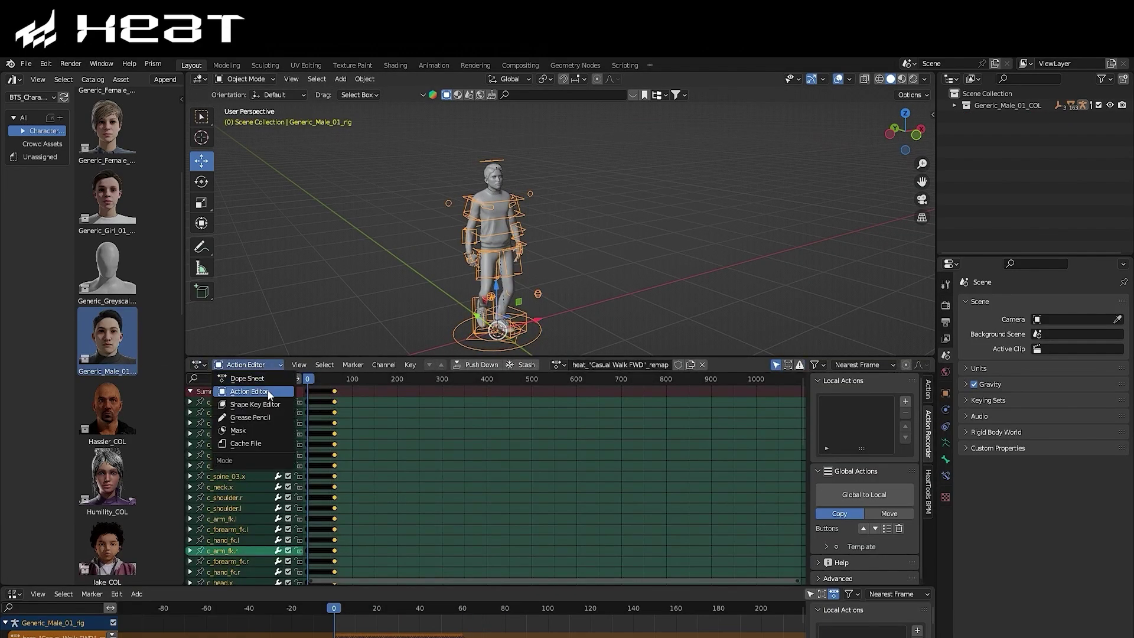
left_click(241, 392)
left_click(607, 366)
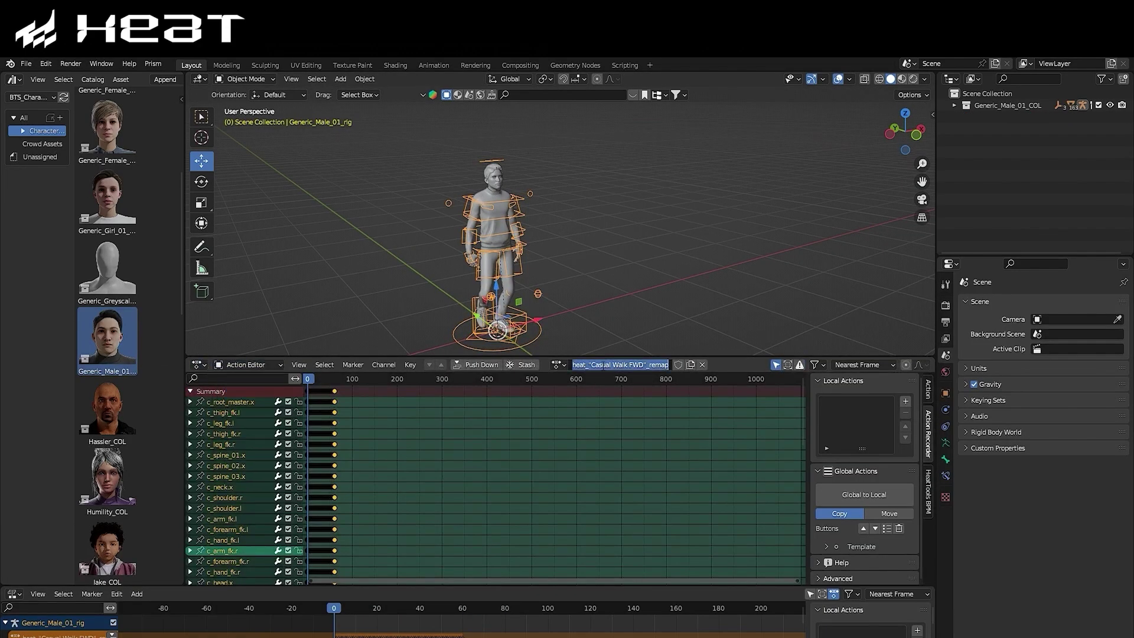
type("Casual_Walk")
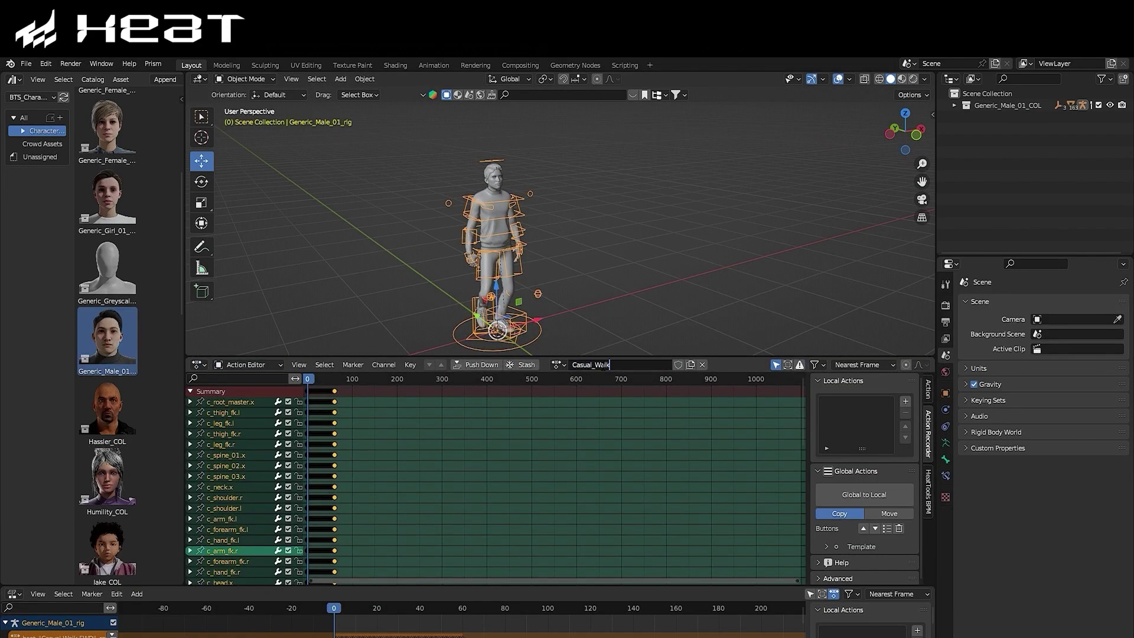
type("_WD")
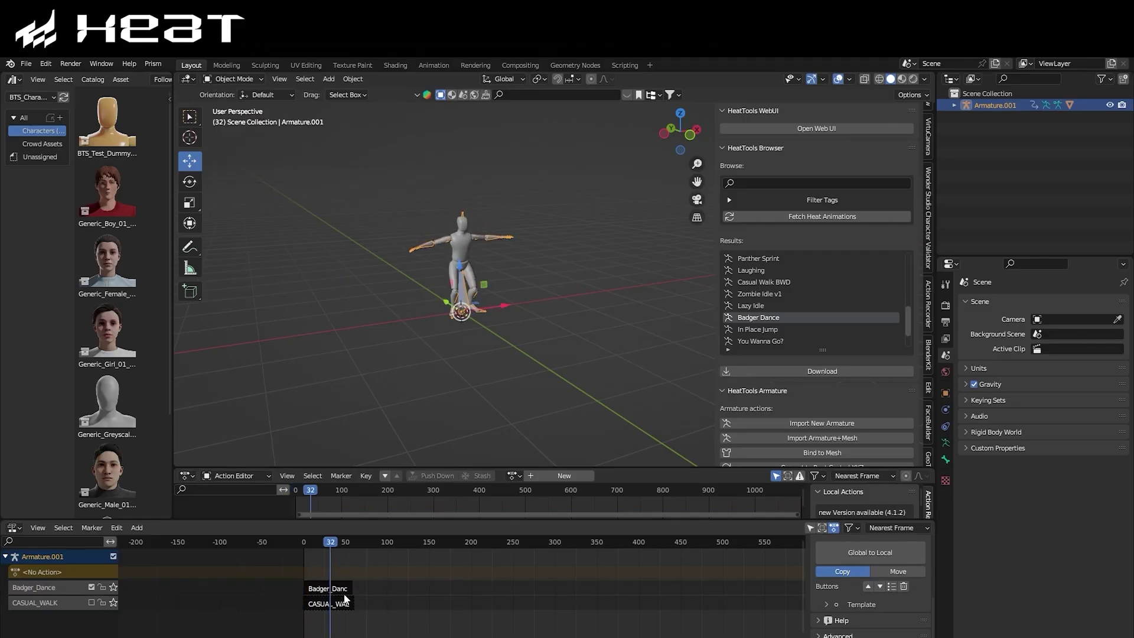
- Move the Badger_Dance strip so it overlaps the end of the CASUAL_WALK strip, and play back the transition from the start
left_click_drag(345, 589, 388, 590)
left_click(354, 618)
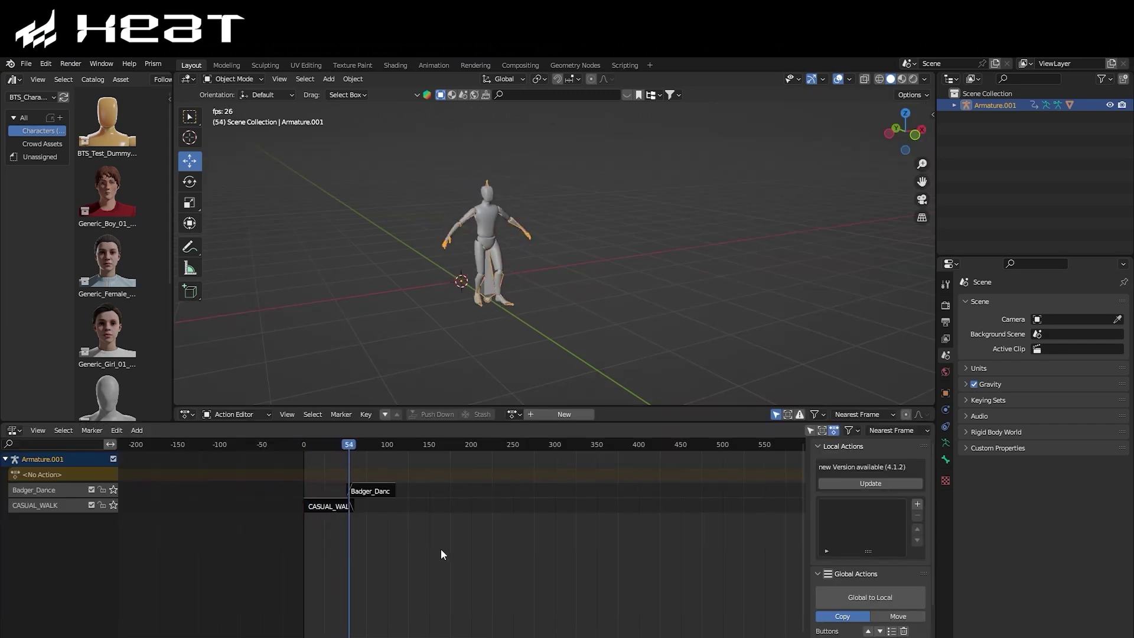
key("space")
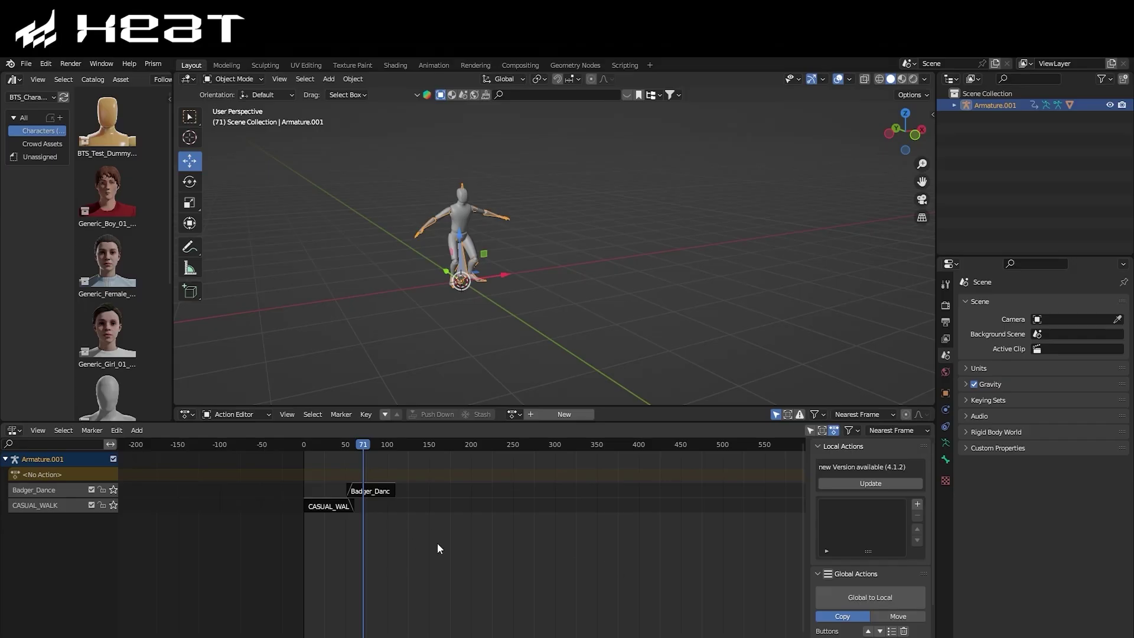
key("space")
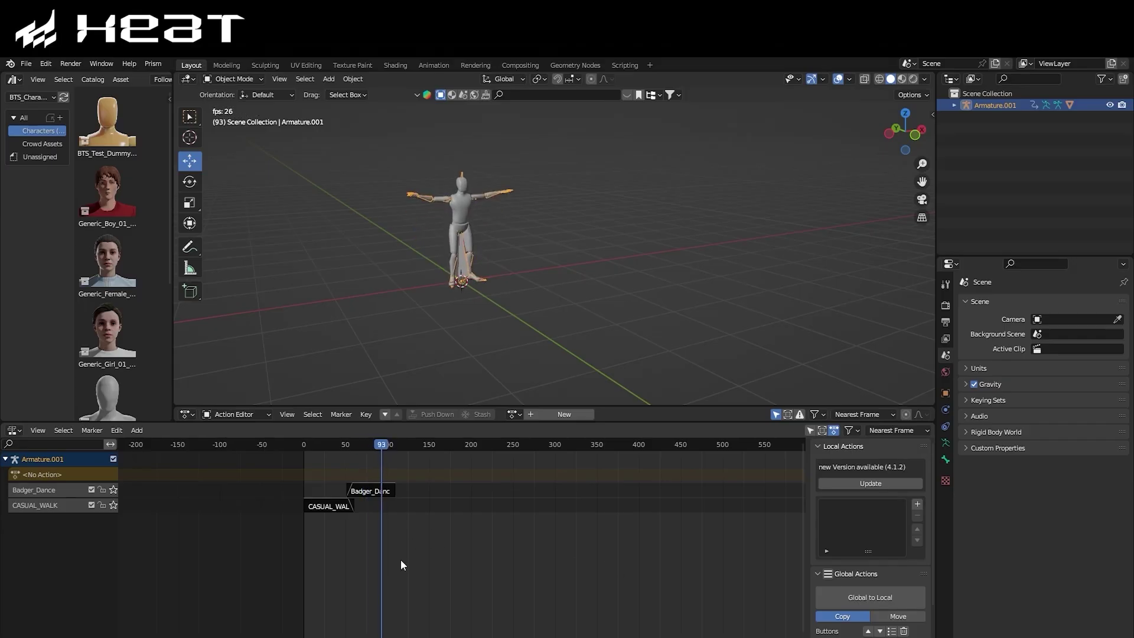
left_click(300, 444)
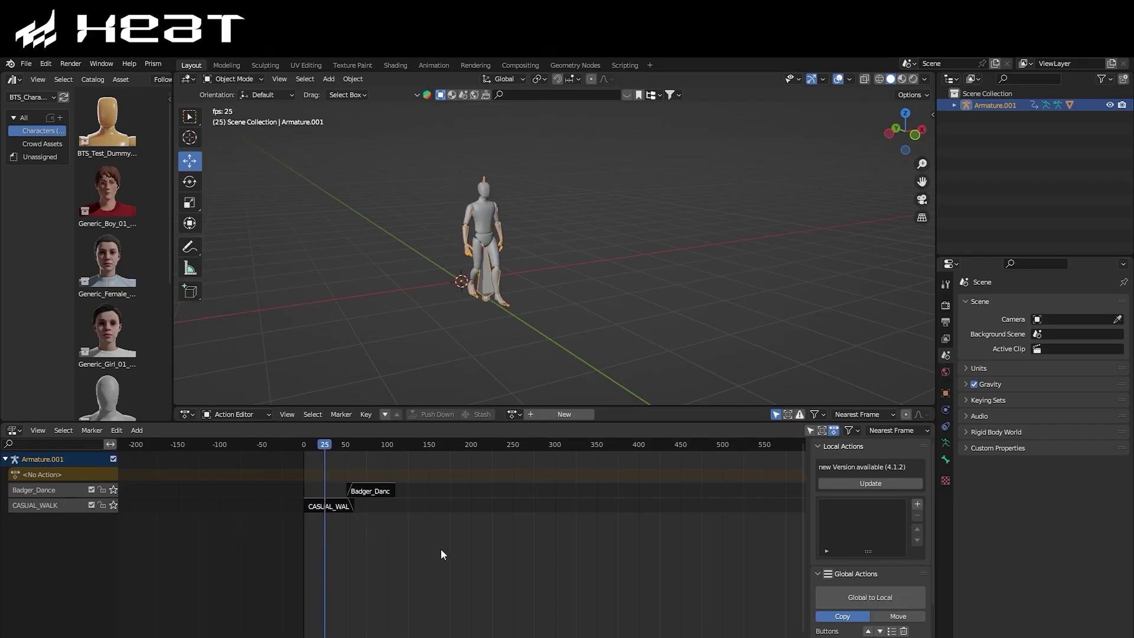
key("space")
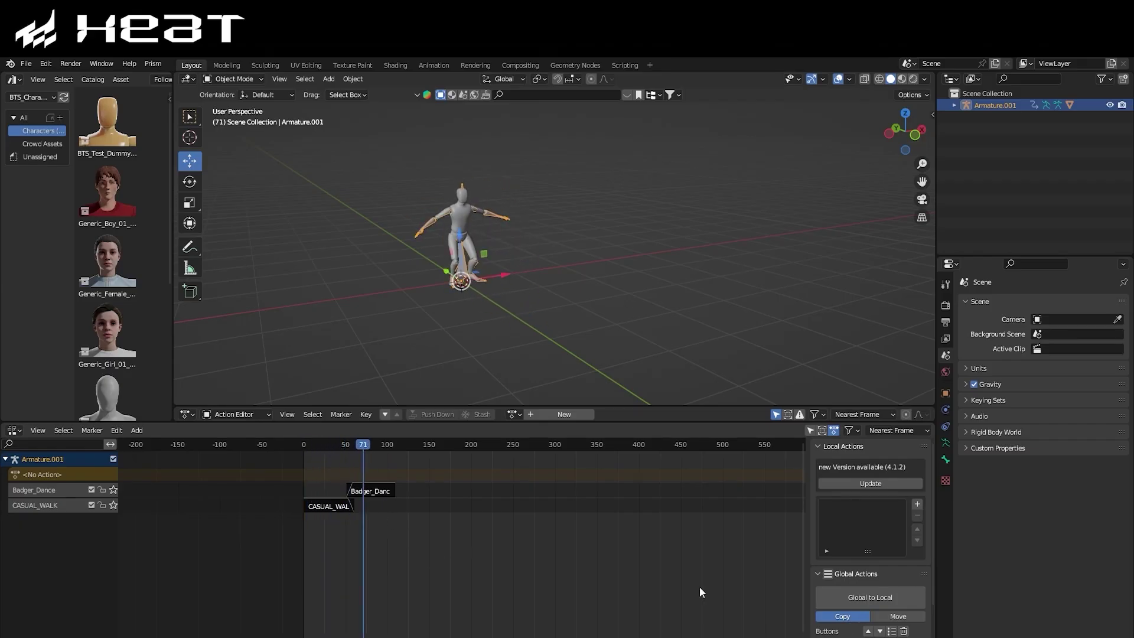
- Select the CASUAL_WALK and Badger_Dance strips and sync their Heat Root bone positions on X, Y and Z
left_click_drag(438, 543, 311, 481)
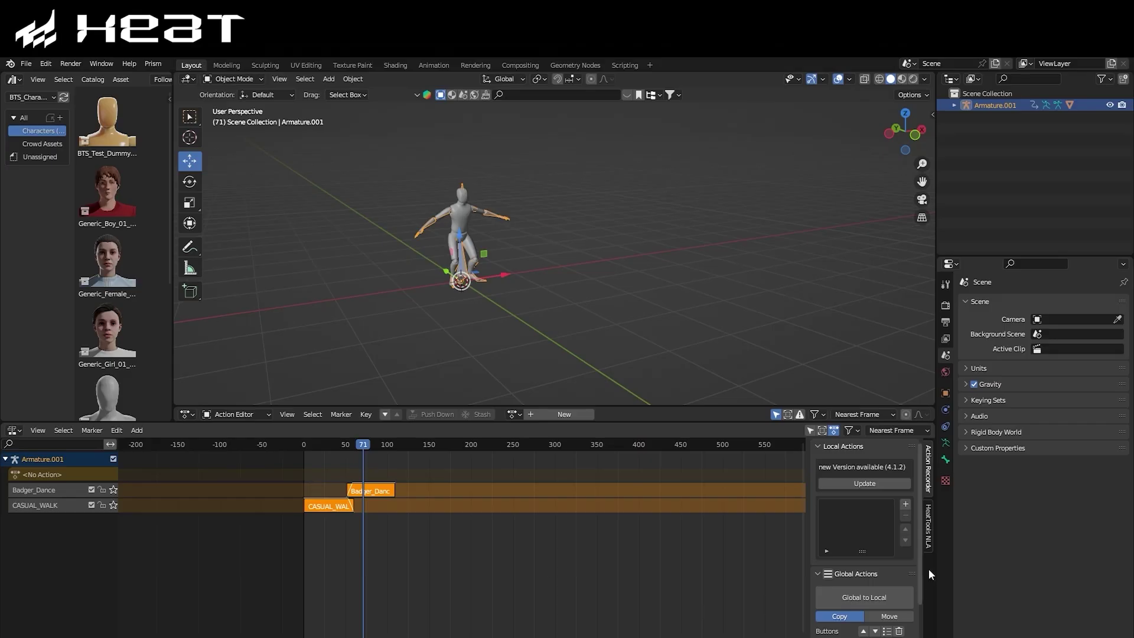
left_click(933, 544)
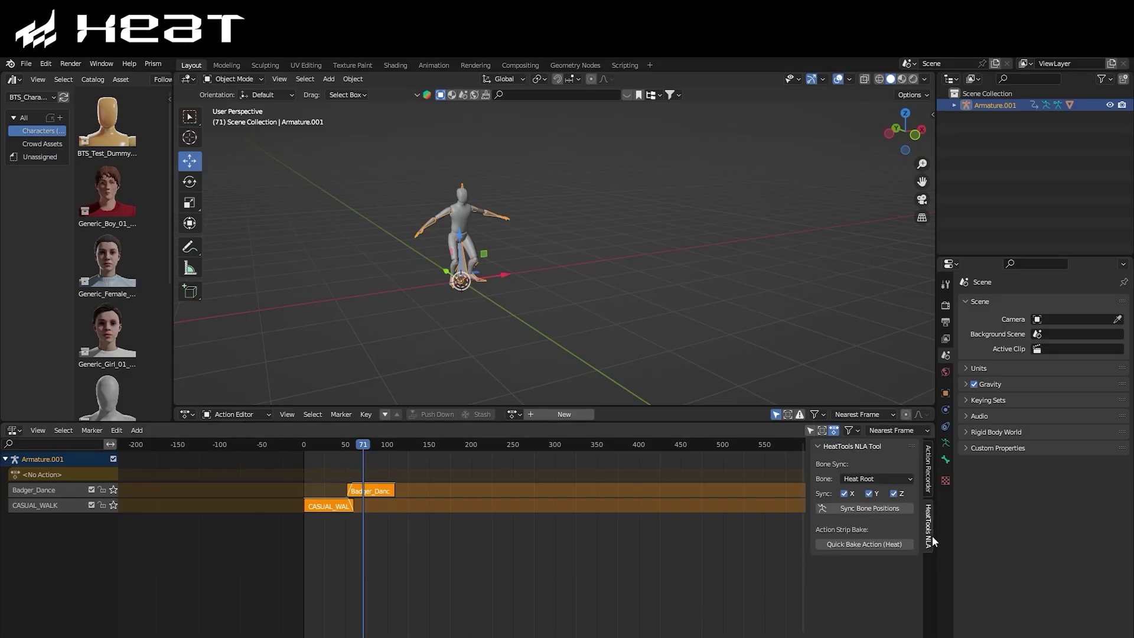
left_click(871, 509)
left_click(447, 537)
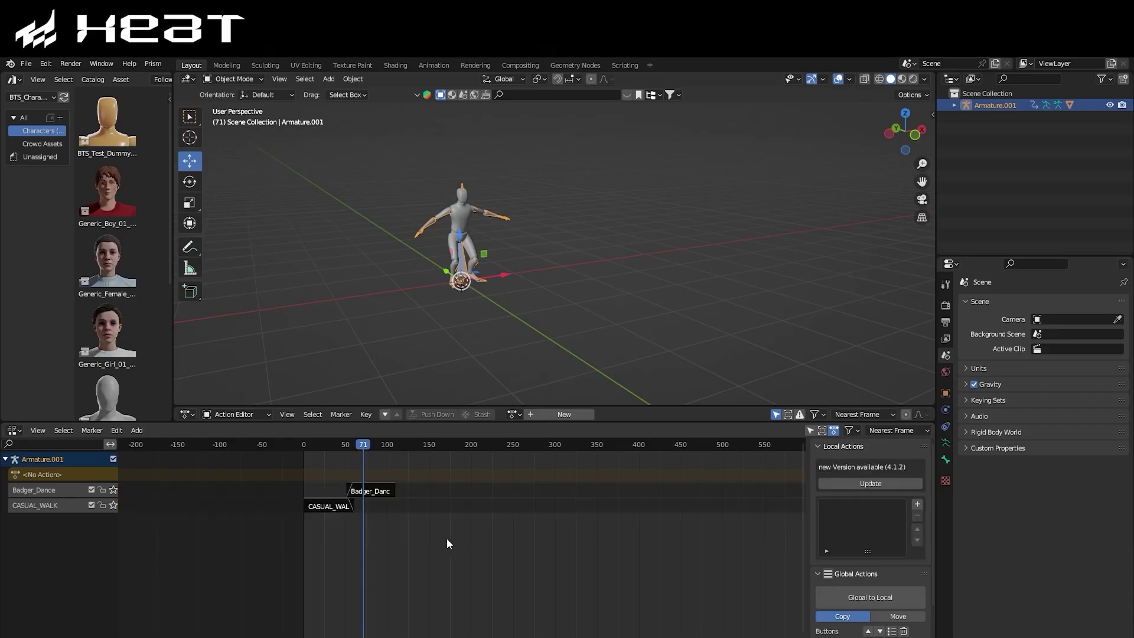
- Play back the synced walk-to-dance transition on the armature and check it from a side view
key("space")
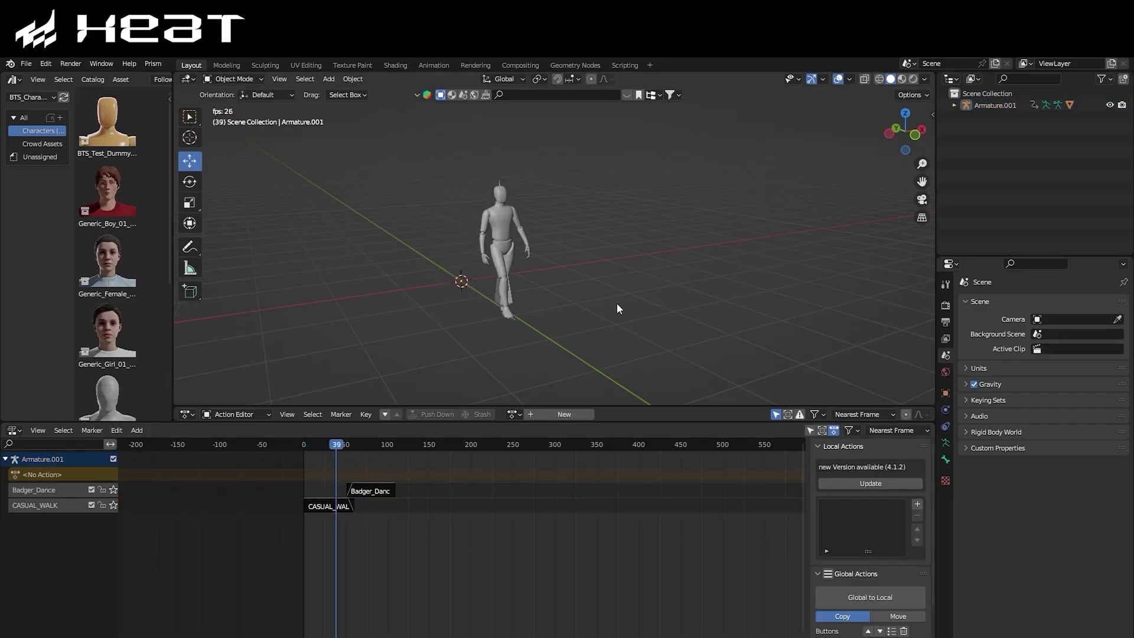
key("space")
scroll(440, 508, "up", 5)
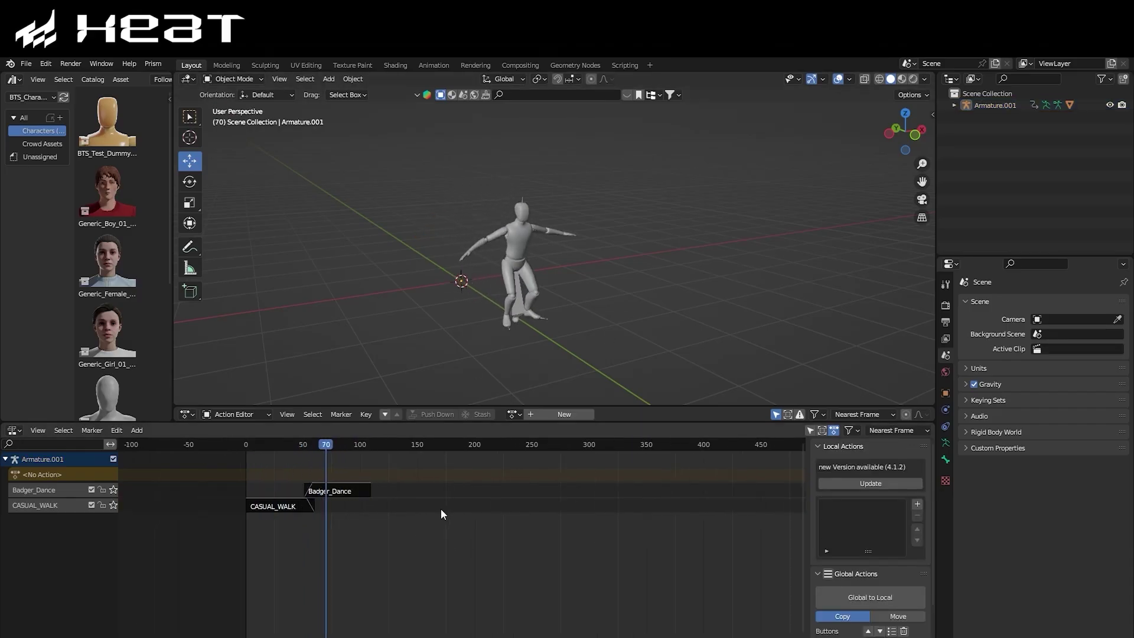
left_click(458, 489)
left_click_drag(879, 546, 933, 545)
left_click(358, 444)
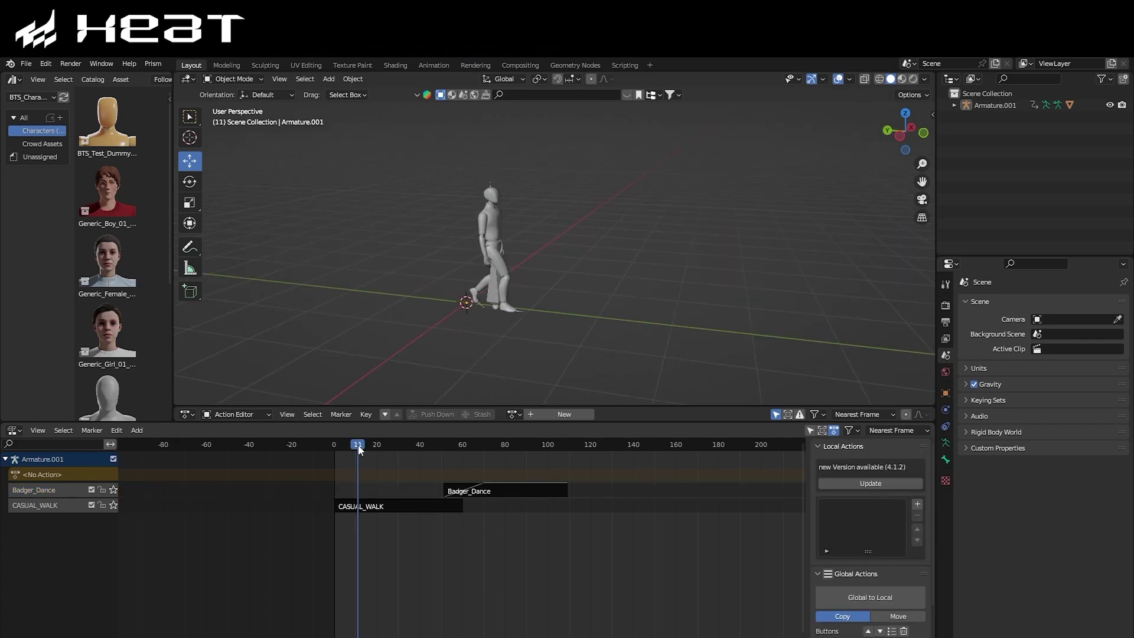
key("space")
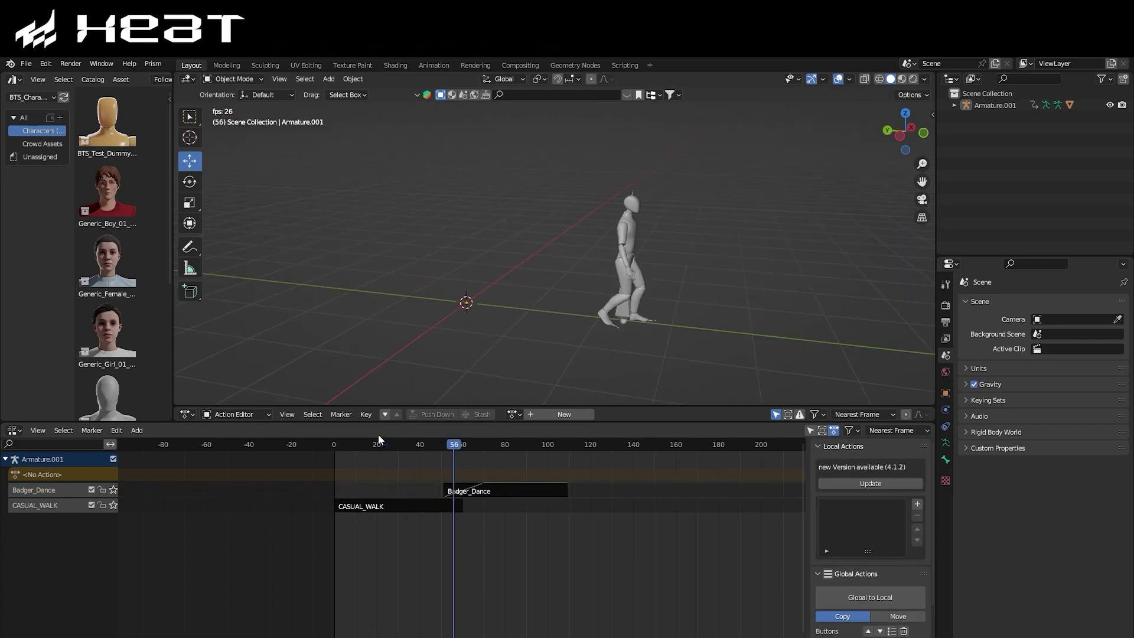